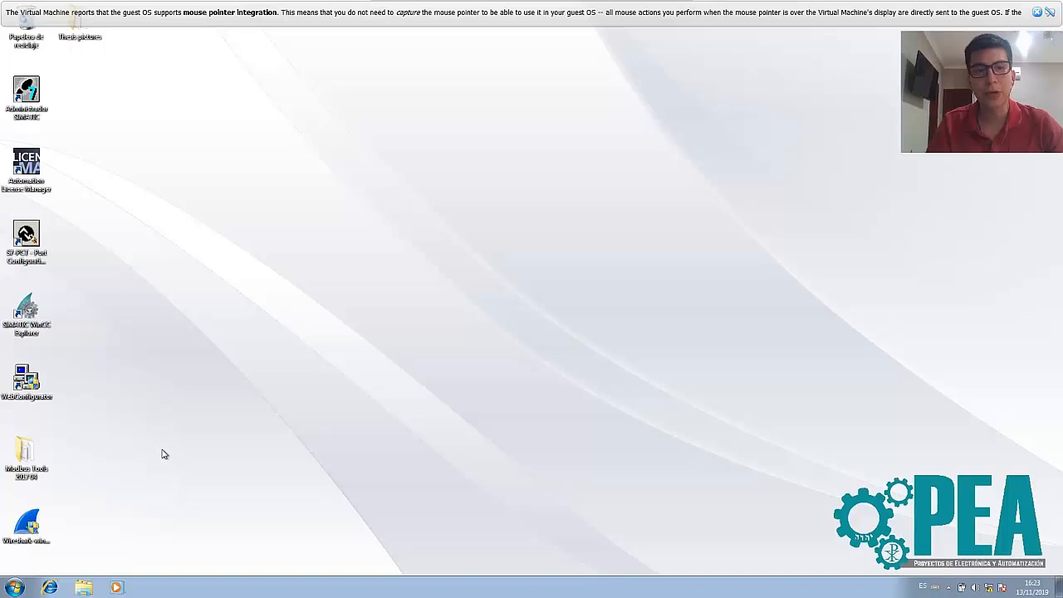
# Step: Open Test_Project in WinCC Explorer, dismiss the virtual machine notice and display the Tag Management contents
pyautogui.doubleClick(34, 326)
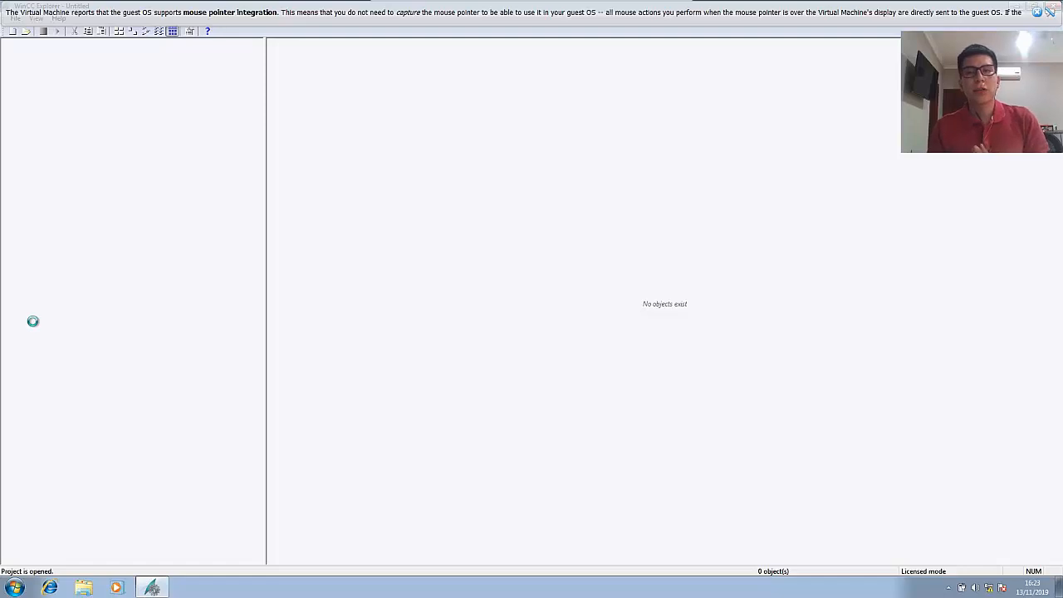
pyautogui.click(1037, 12)
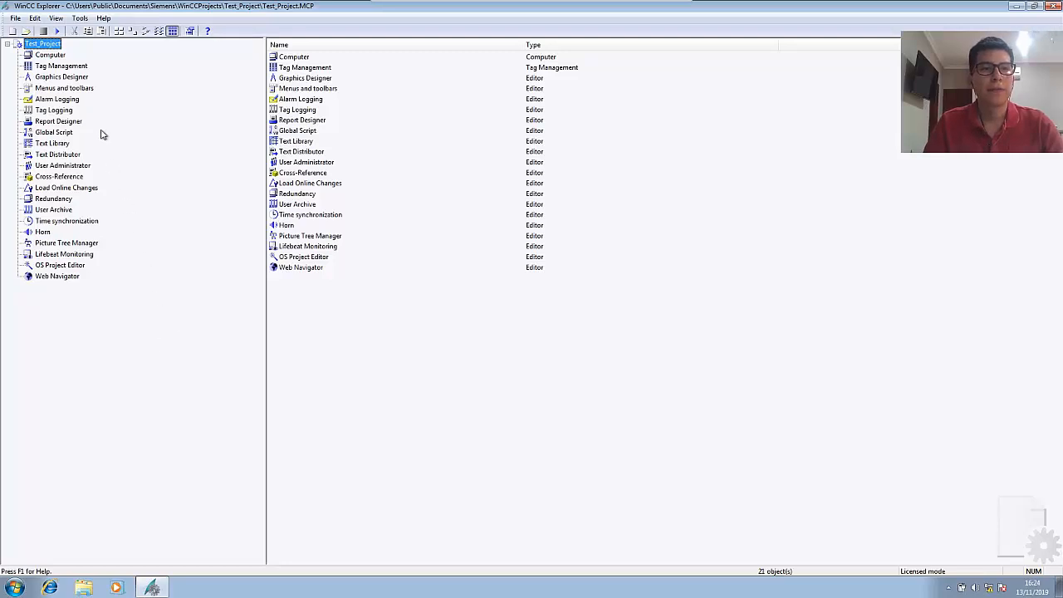
pyautogui.click(58, 66)
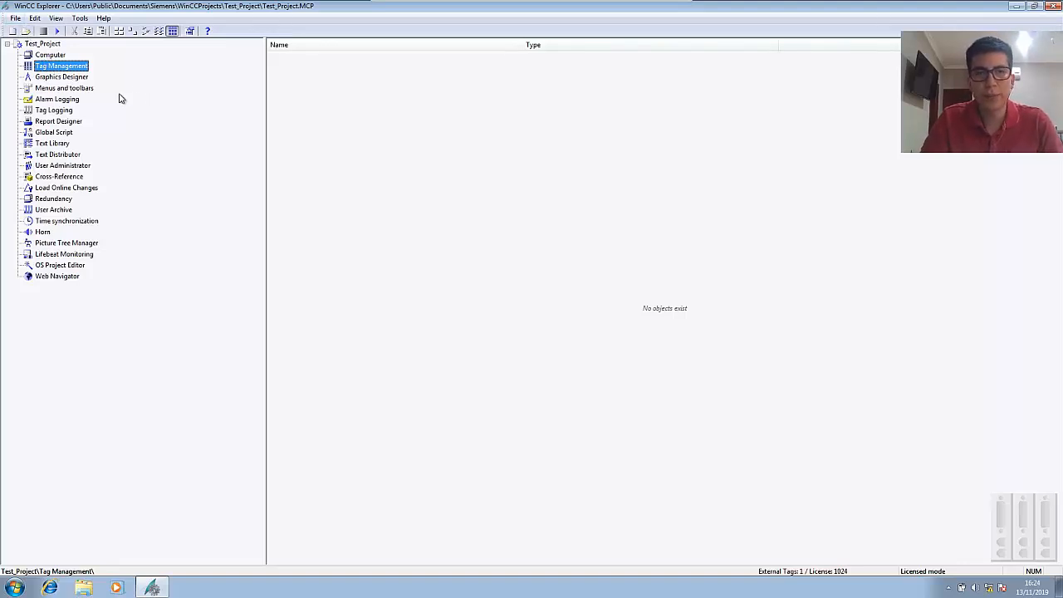
# Step: Create a new process picture in the project's Graphics Designer
pyautogui.click(70, 78)
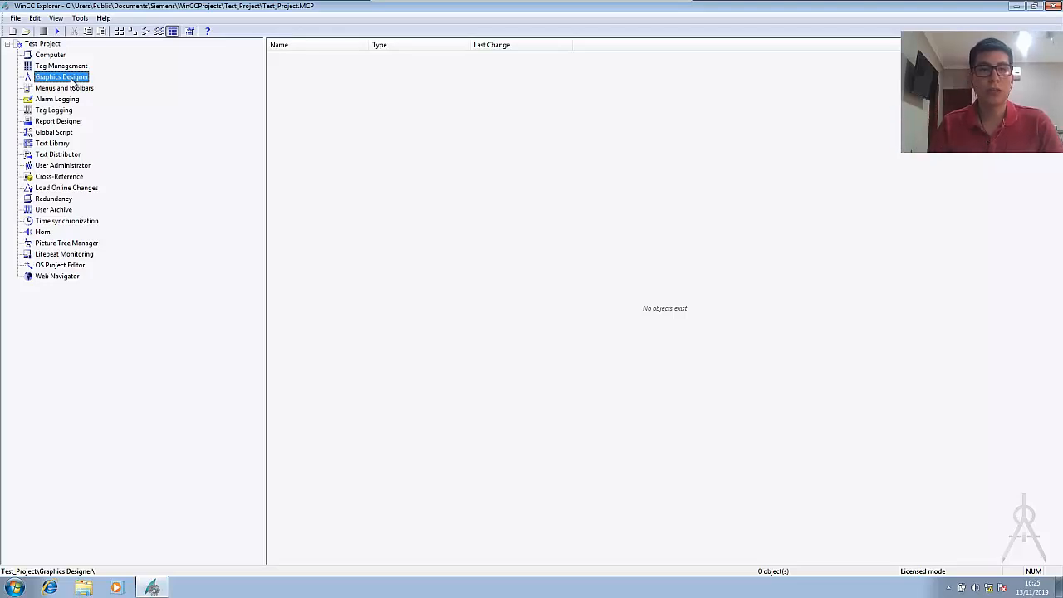
pyautogui.rightClick(73, 83)
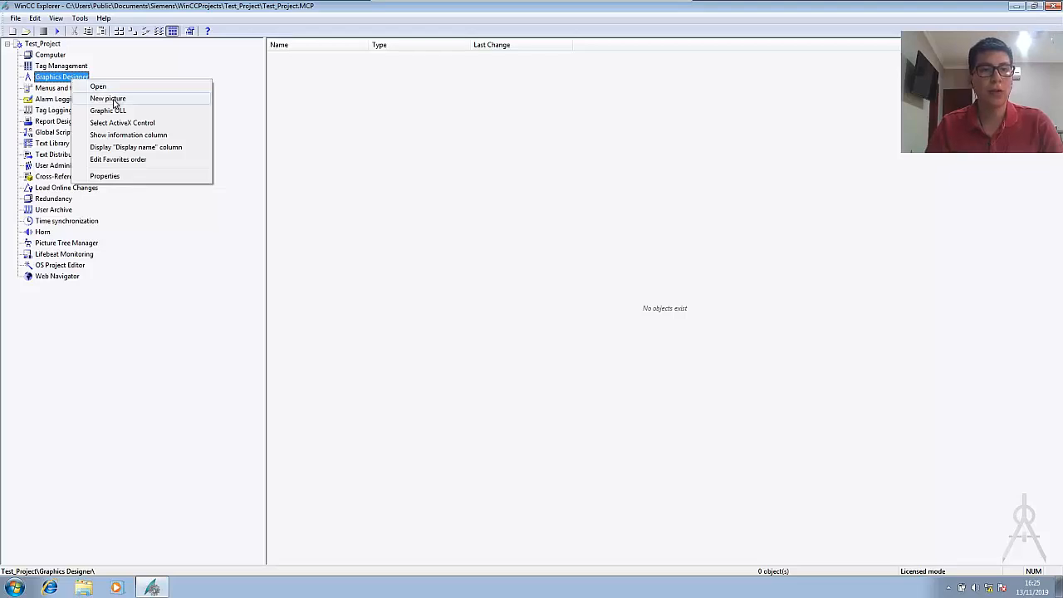
pyautogui.click(115, 99)
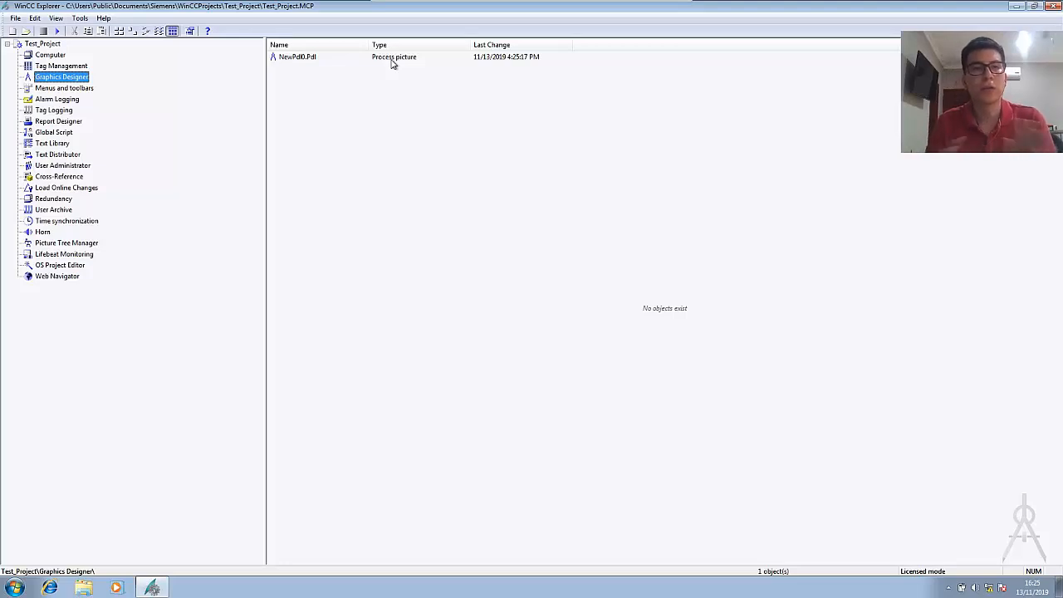
# Step: Rename the new process picture as MAIN_SCREEN, keeping its Pdl extension
pyautogui.rightClick(285, 59)
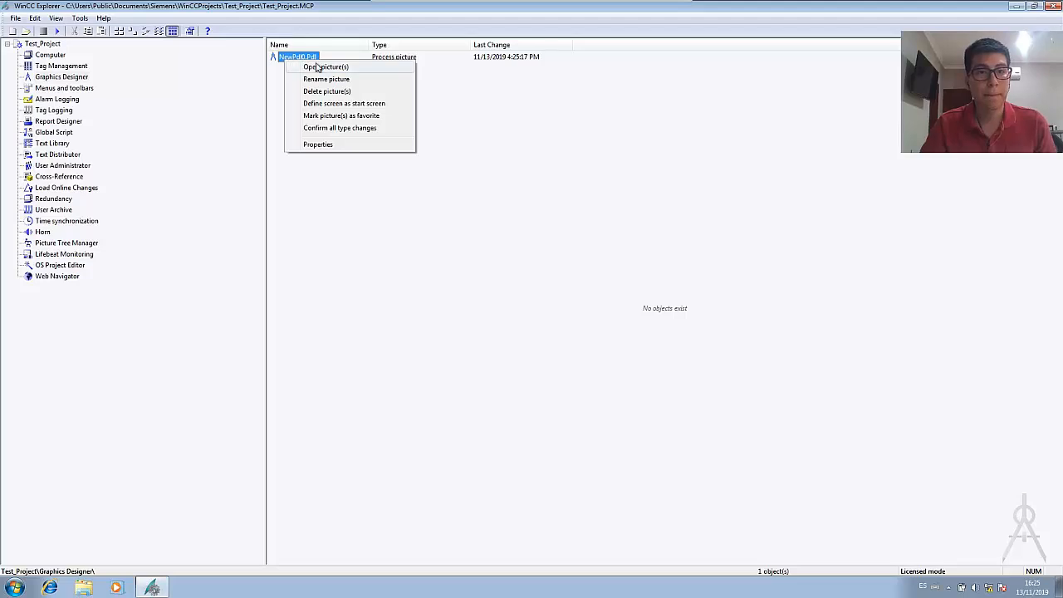
pyautogui.click(325, 79)
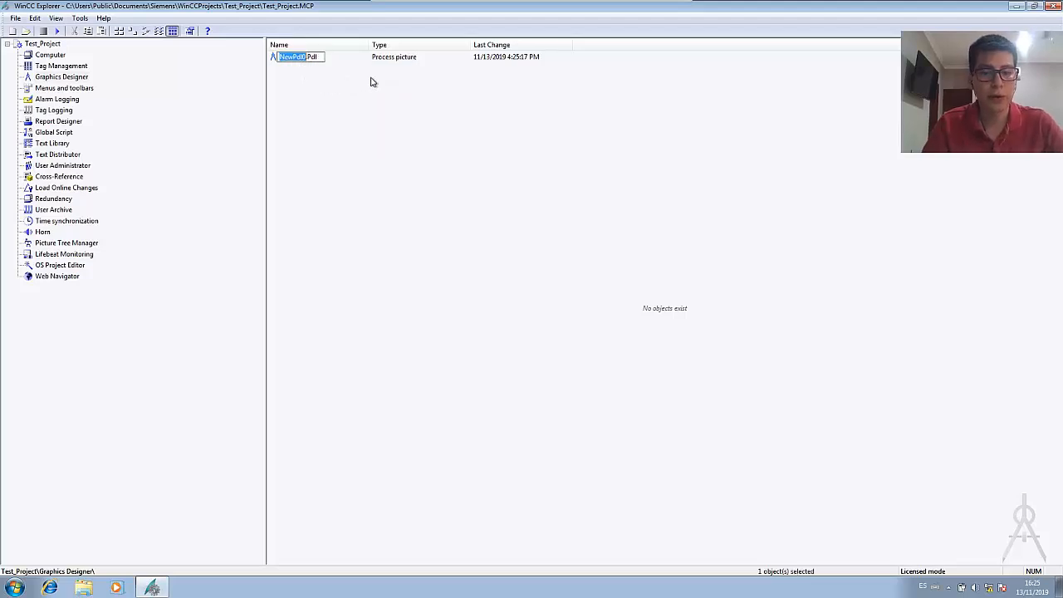
pyautogui.write('MAIN_')
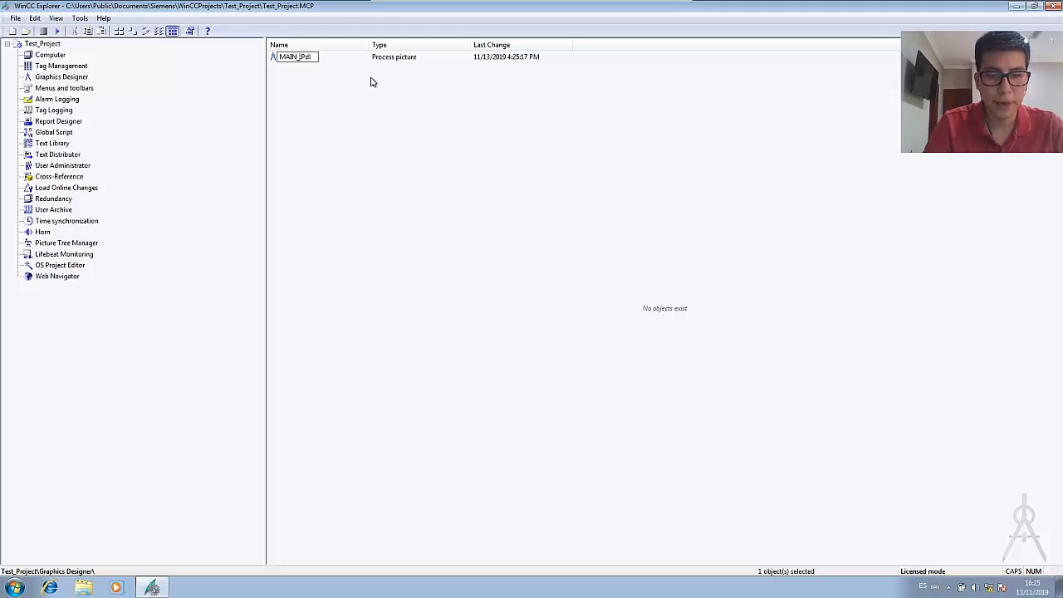
pyautogui.write('SCREEN')
pyautogui.press('Return')
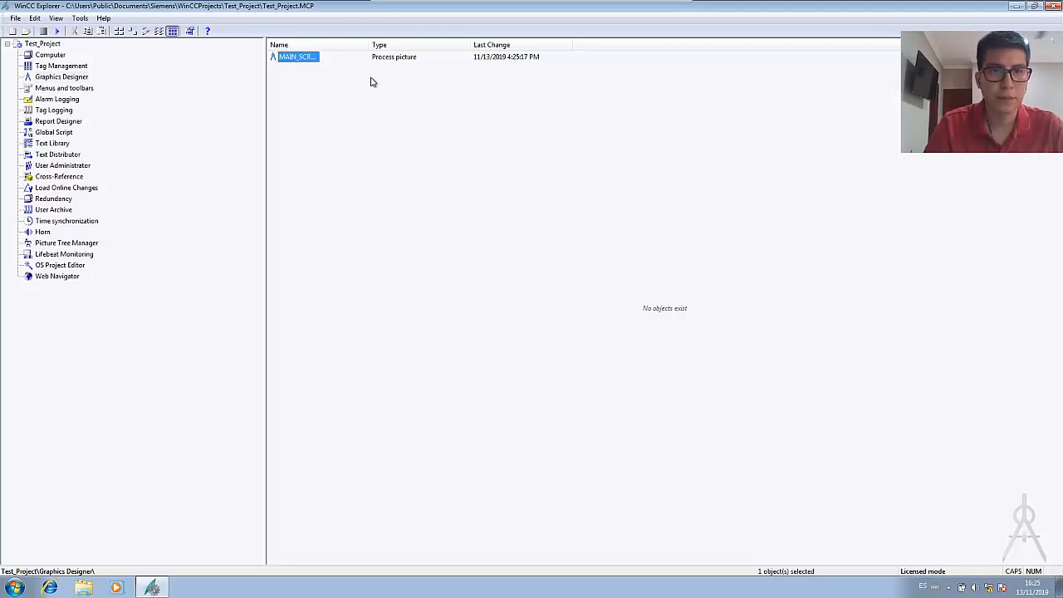
pyautogui.press('capslock')
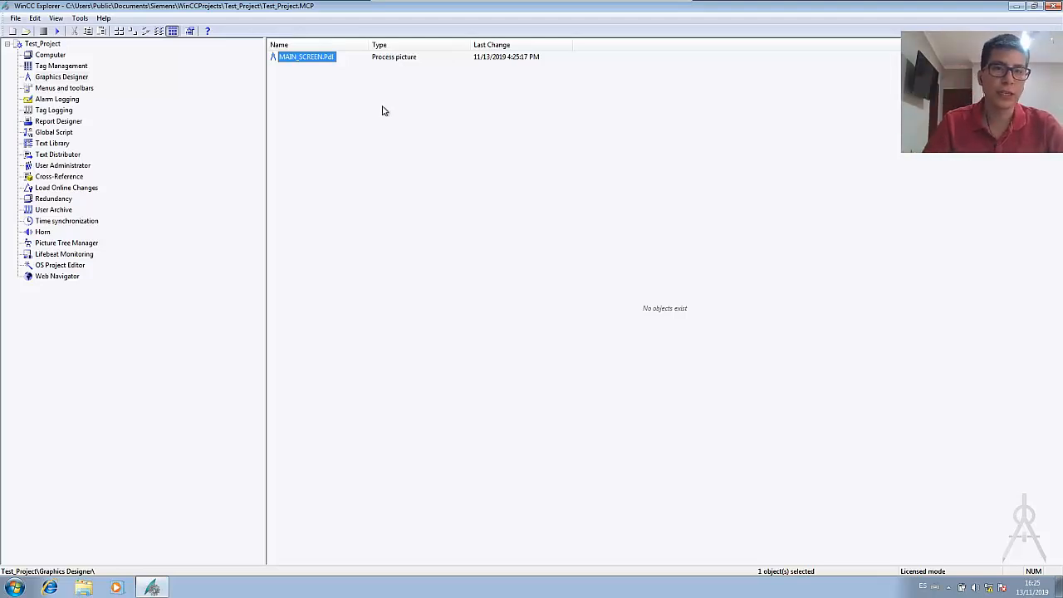
# Step: Open MAIN_SCREEN.Pdl for editing and browse the Global Library to the Tanks folder under PlantElements
pyautogui.doubleClick(300, 58)
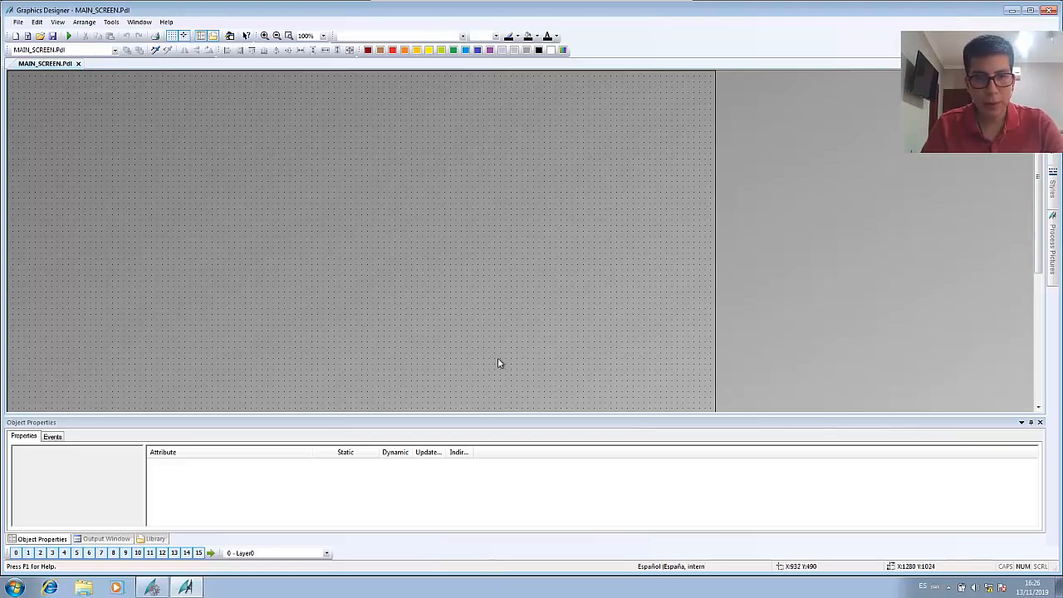
pyautogui.click(154, 538)
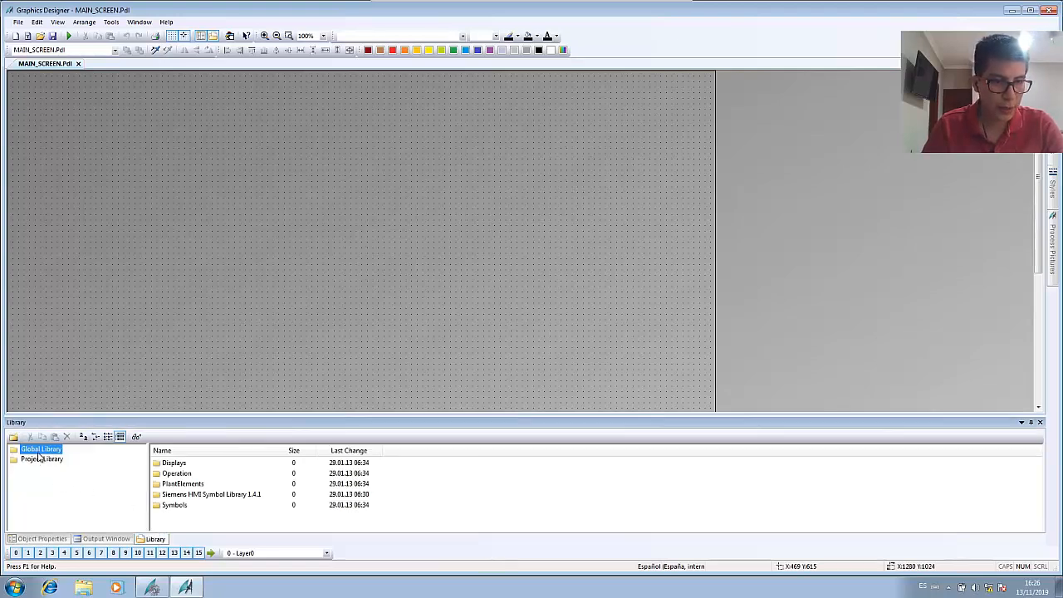
pyautogui.doubleClick(182, 485)
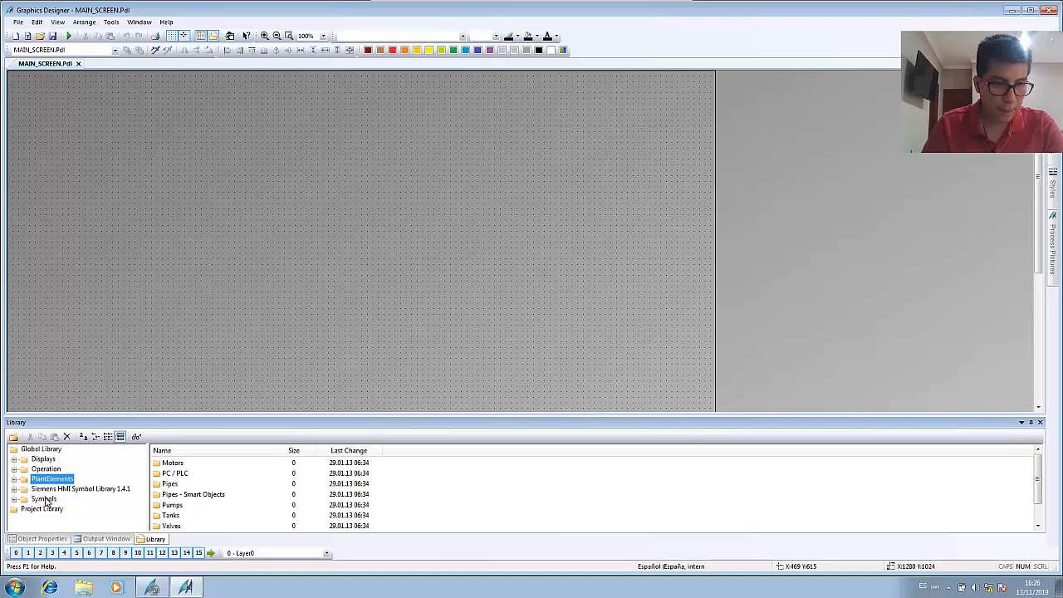
pyautogui.doubleClick(170, 516)
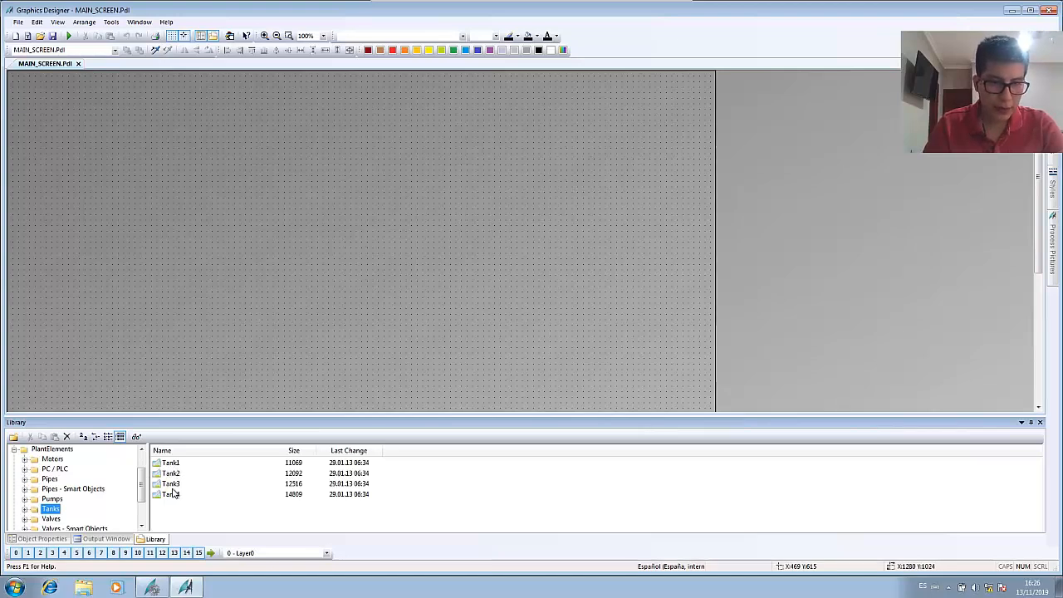
# Step: Try the small-icon display for the Tanks folder and switch back to the list display
pyautogui.rightClick(365, 501)
pyautogui.moveTo(416, 513)
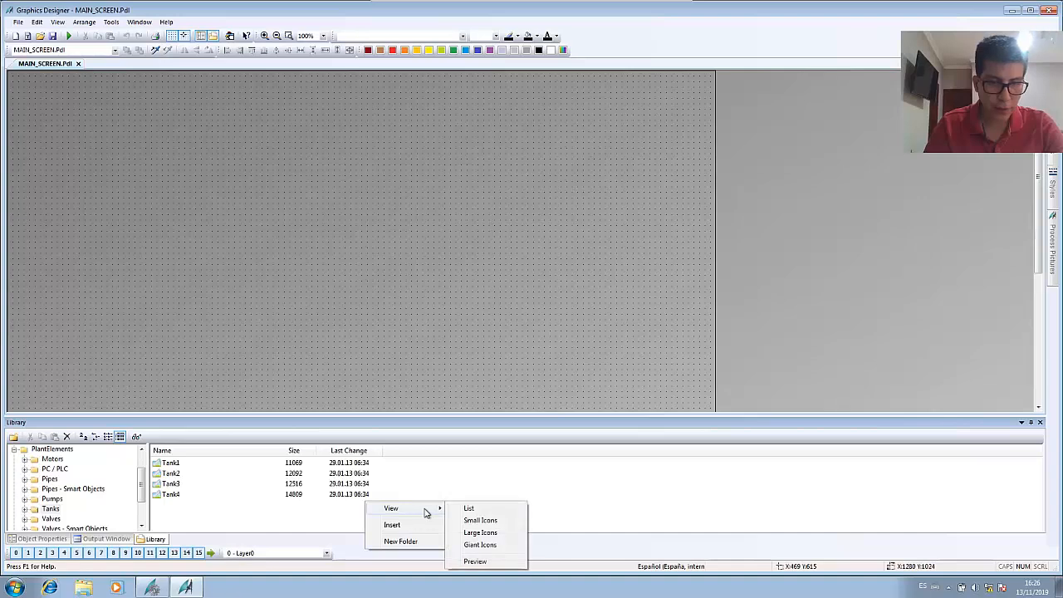
pyautogui.click(487, 522)
pyautogui.rightClick(274, 493)
pyautogui.moveTo(304, 502)
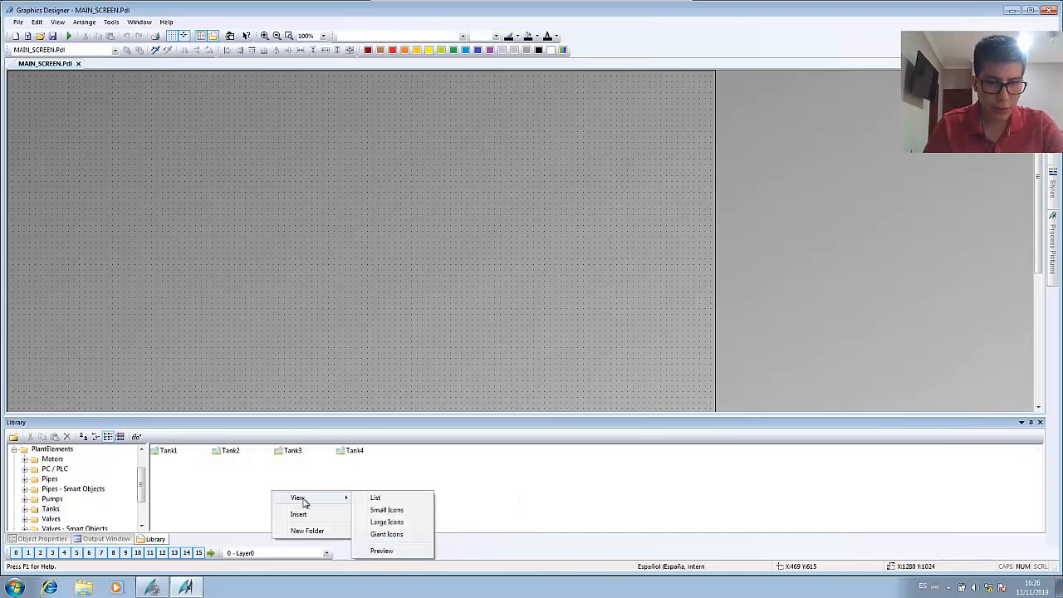
pyautogui.click(404, 499)
# Step: Turn on symbol previews in the Tanks folder and display the symbols as large icons
pyautogui.rightClick(407, 494)
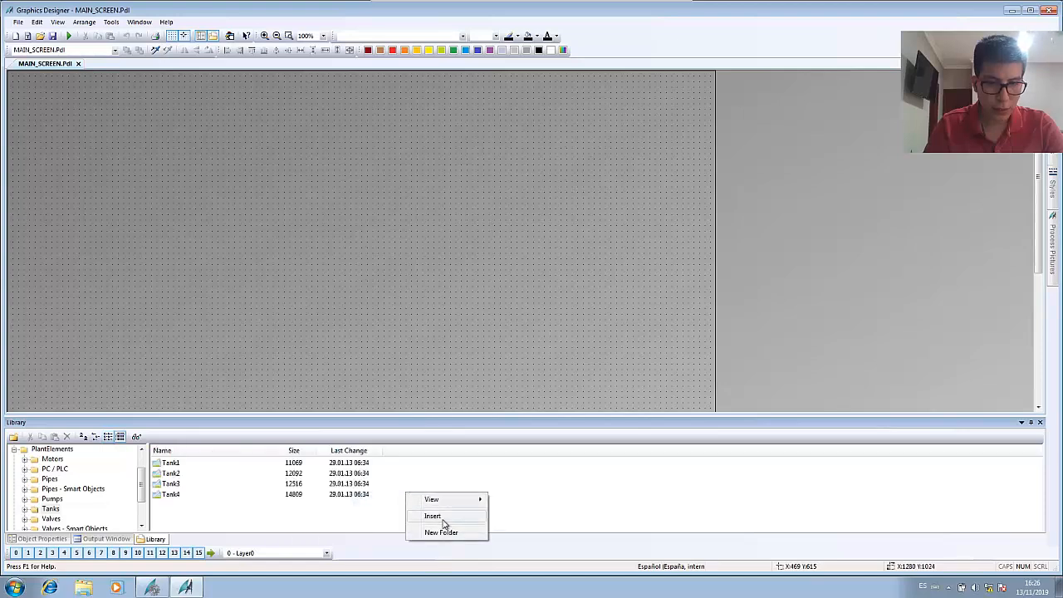
pyautogui.moveTo(470, 499)
pyautogui.click(510, 552)
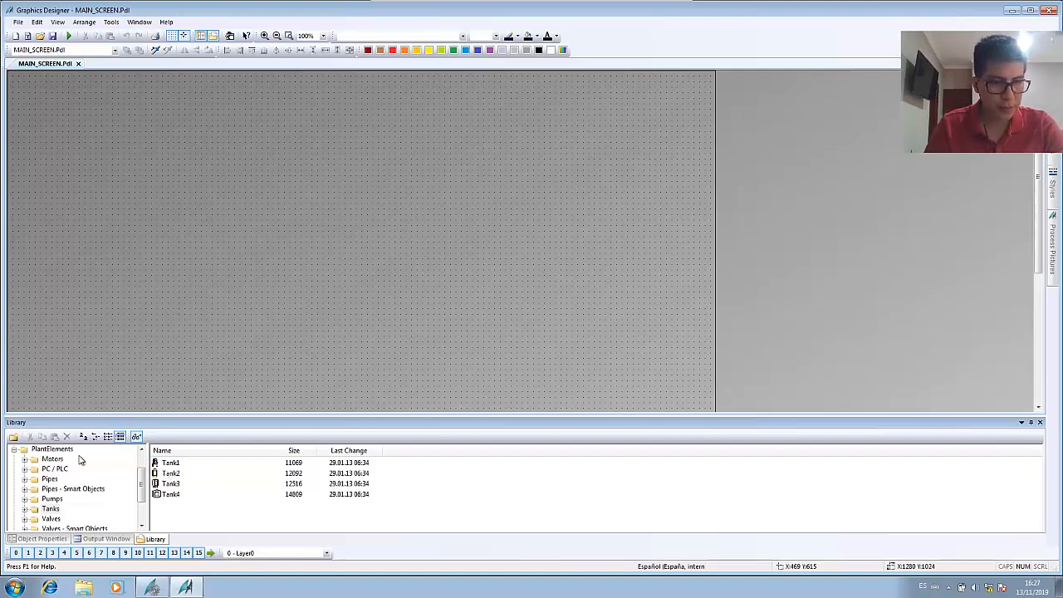
pyautogui.rightClick(411, 483)
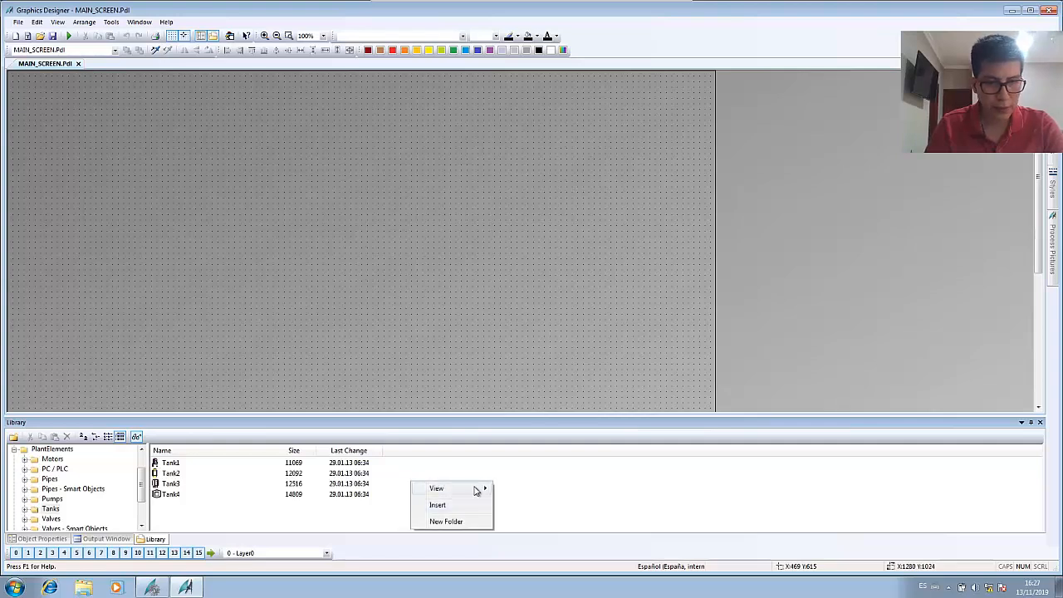
pyautogui.moveTo(482, 490)
pyautogui.click(525, 513)
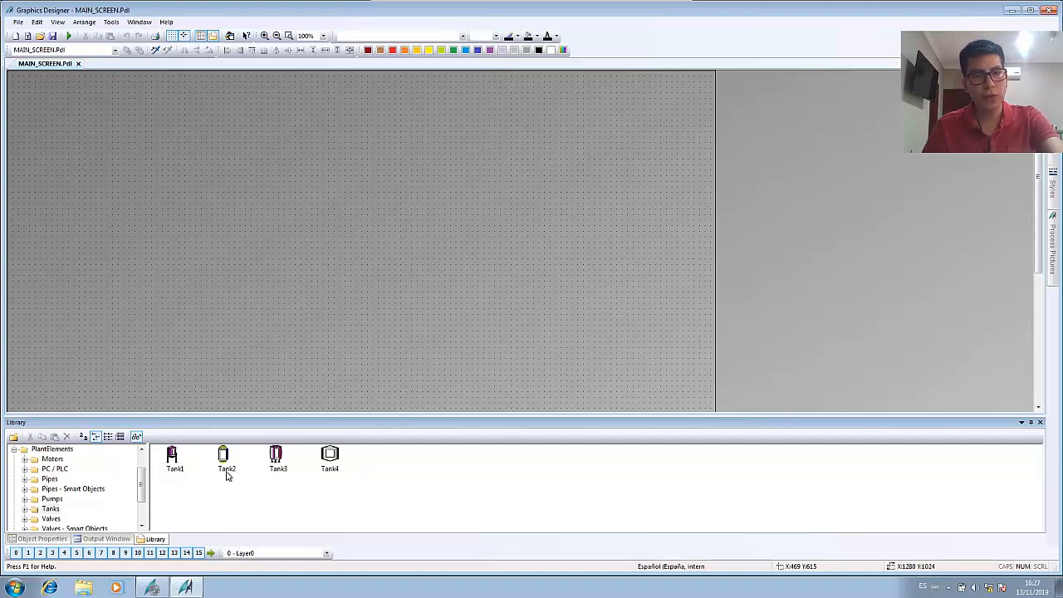
# Step: Place the Tank1 symbol at about X 110, Y 140 in the picture and enlarge it to about 181 by 250
pyautogui.click(173, 459)
pyautogui.moveTo(128, 285); pyautogui.dragTo(67, 148)
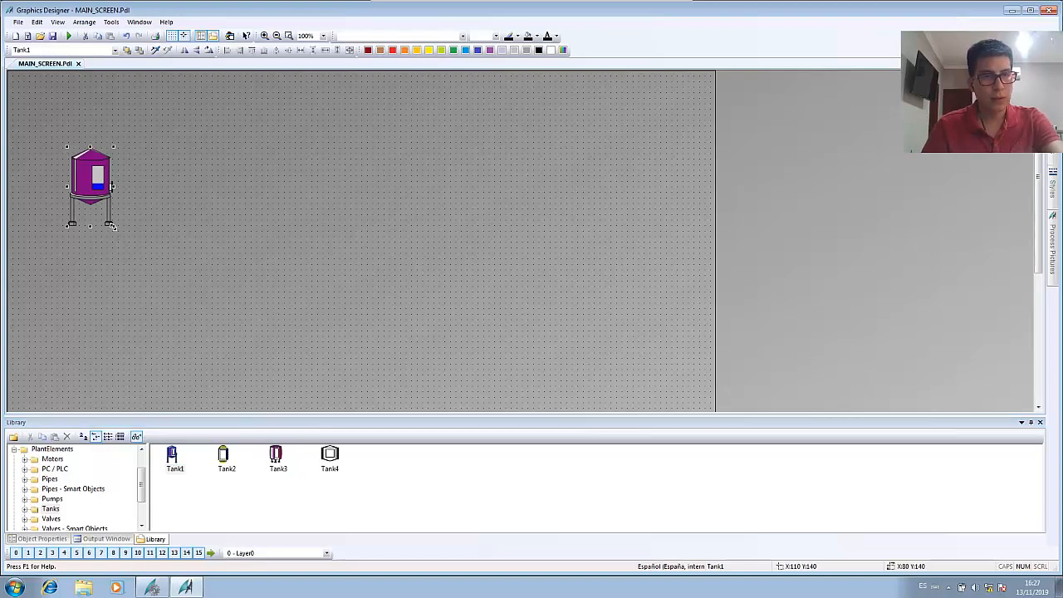
pyautogui.moveTo(109, 225); pyautogui.dragTo(170, 285)
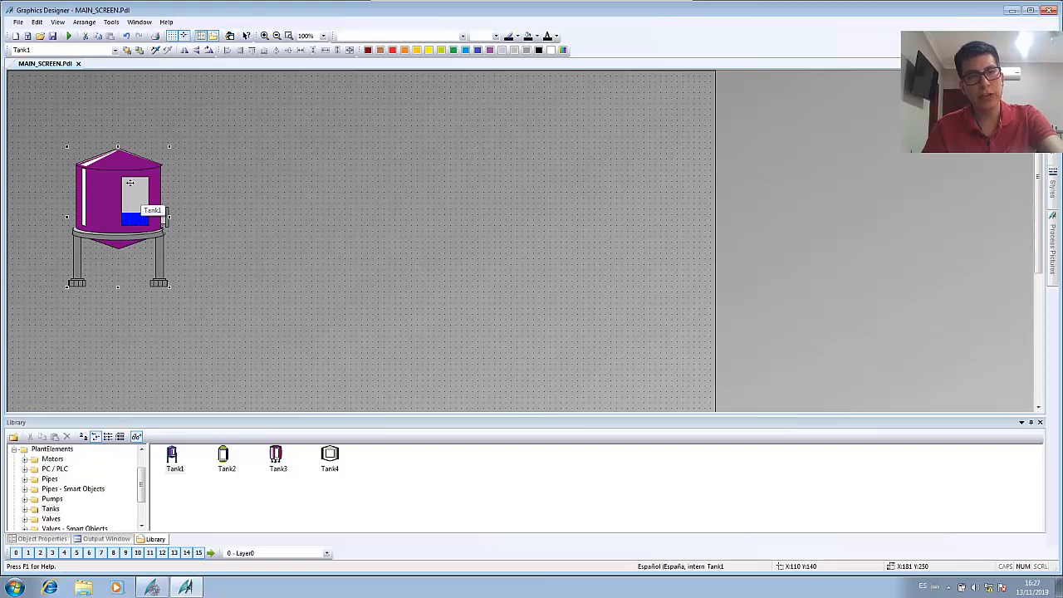
pyautogui.doubleClick(131, 224)
pyautogui.press('Escape')
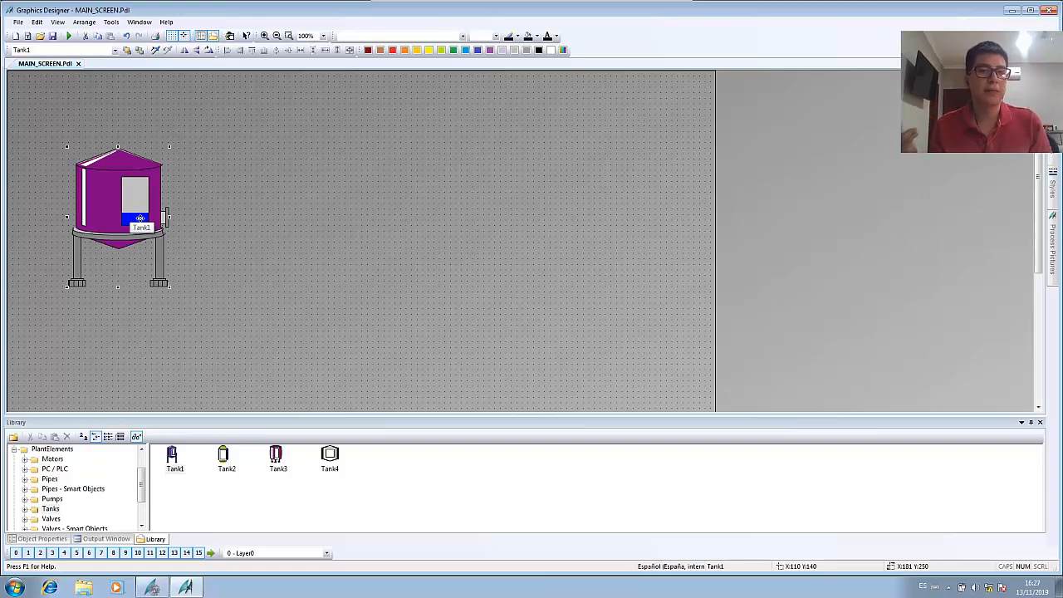
pyautogui.click(256, 215)
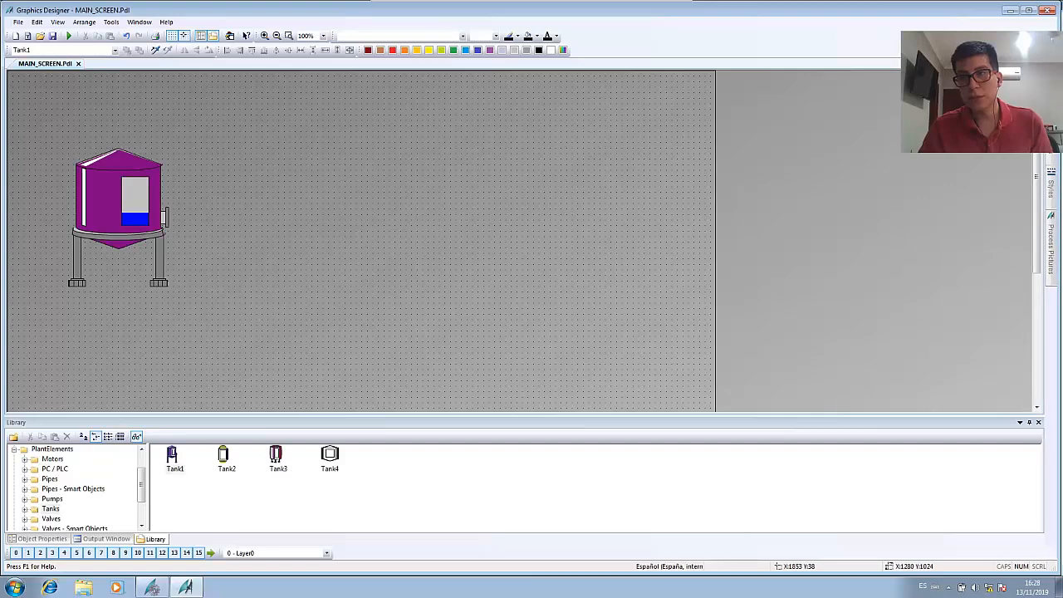
# Step: Draw an I/O field of about 140 by 40 beside the tank's upper part, at about X 310, Y 160
pyautogui.moveTo(1053, 125)
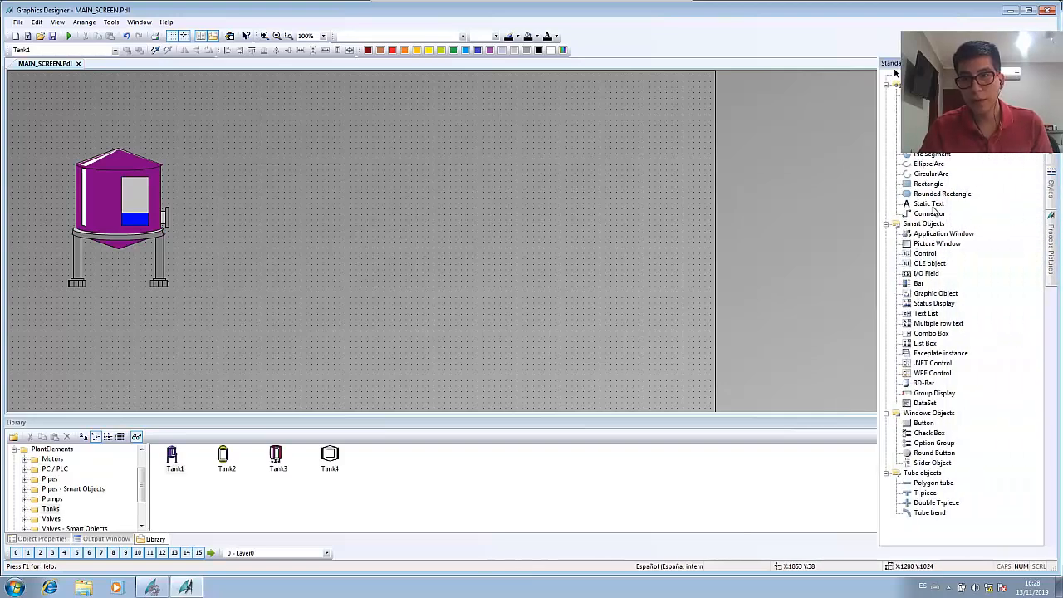
pyautogui.click(926, 276)
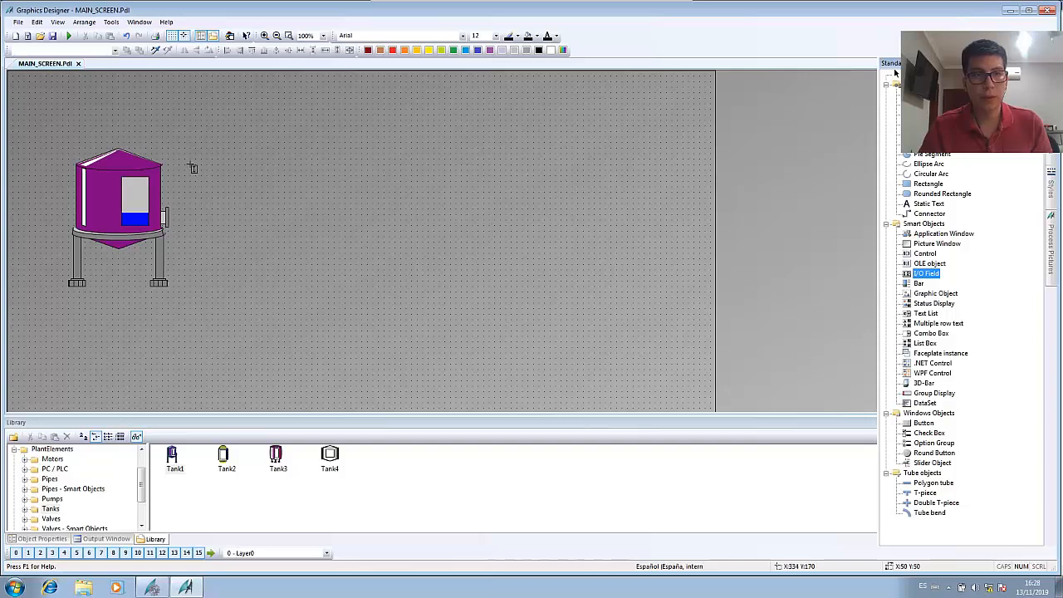
pyautogui.moveTo(178, 159); pyautogui.dragTo(260, 182)
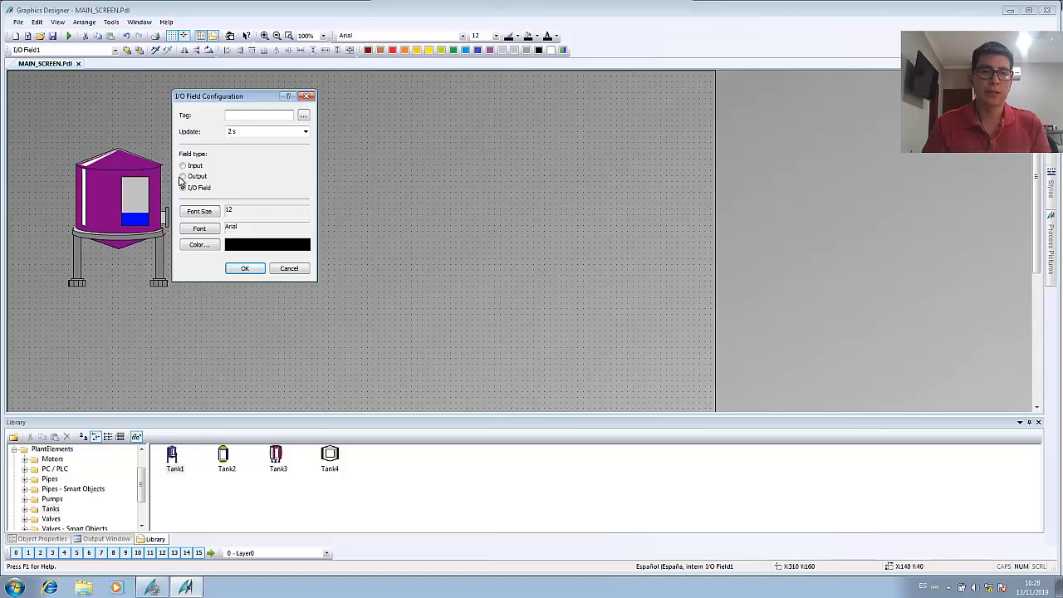
# Step: Link the I/O field to the internal tag Tank_Level from My_Group and set its field type to Output
pyautogui.click(304, 116)
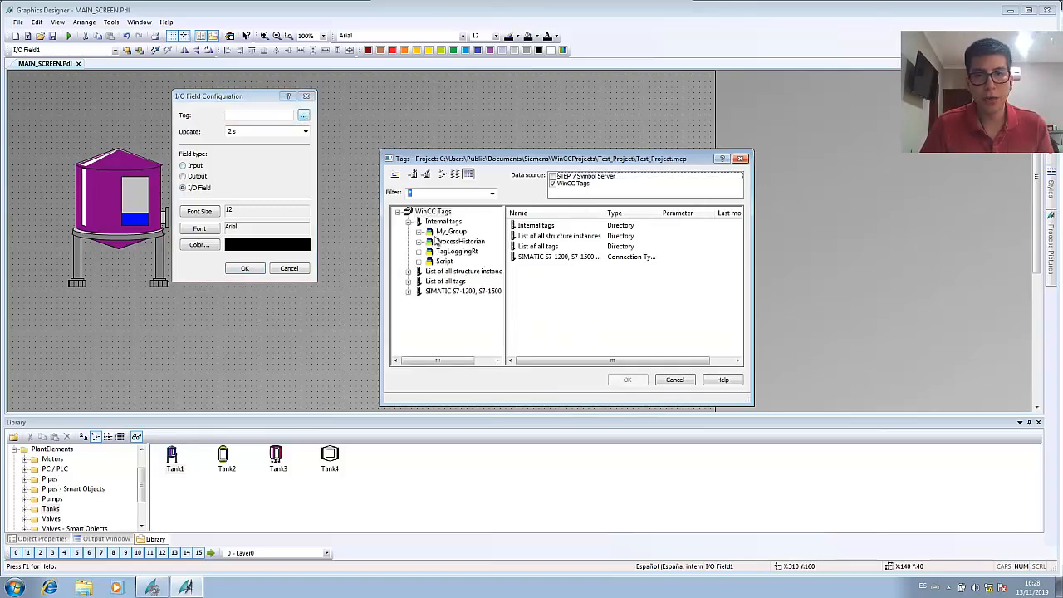
pyautogui.click(441, 223)
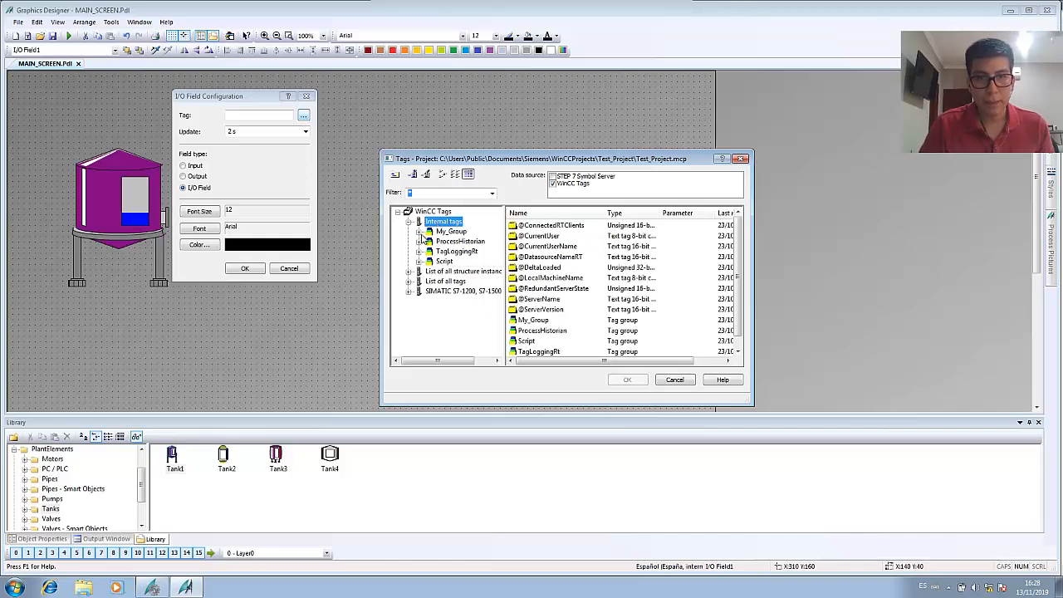
pyautogui.click(441, 232)
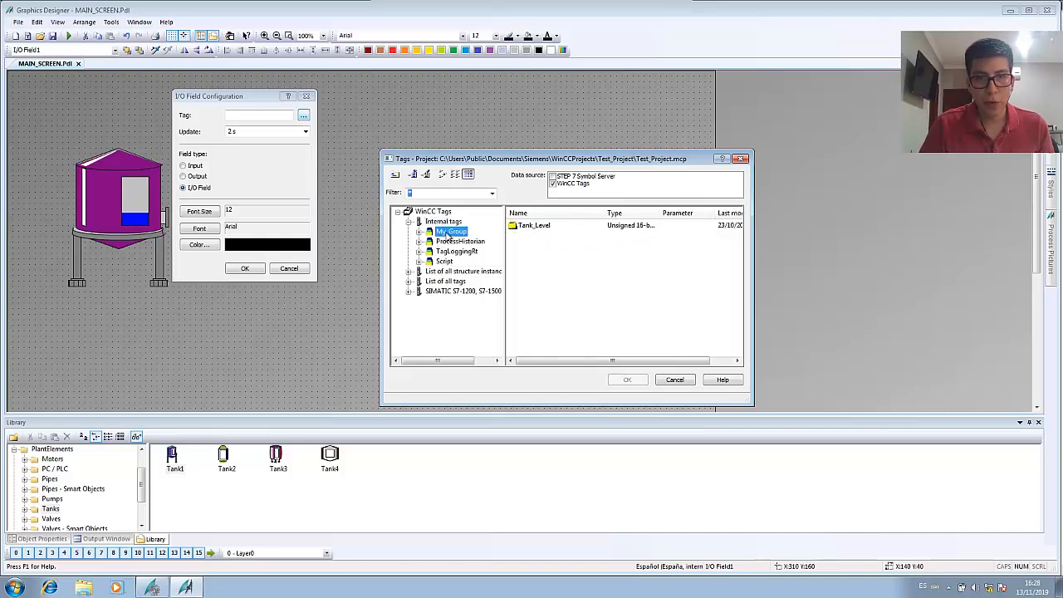
pyautogui.click(530, 229)
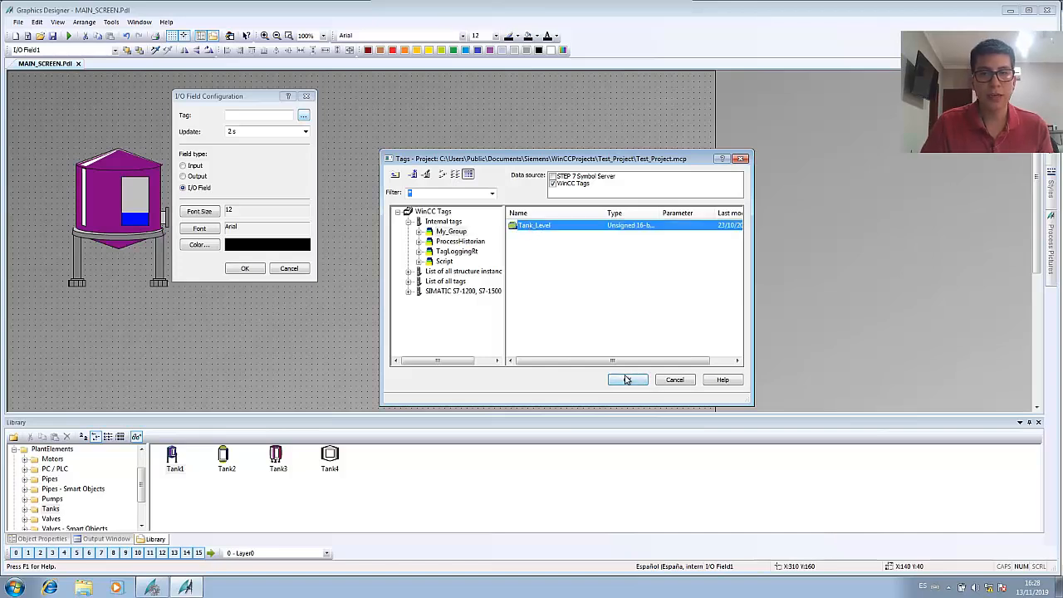
pyautogui.click(625, 382)
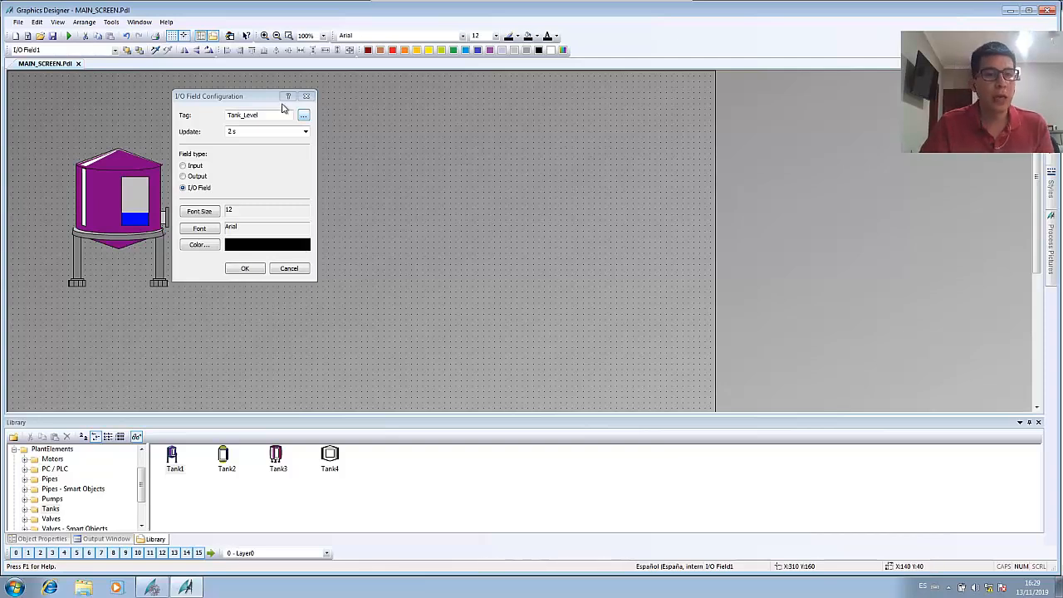
pyautogui.click(185, 177)
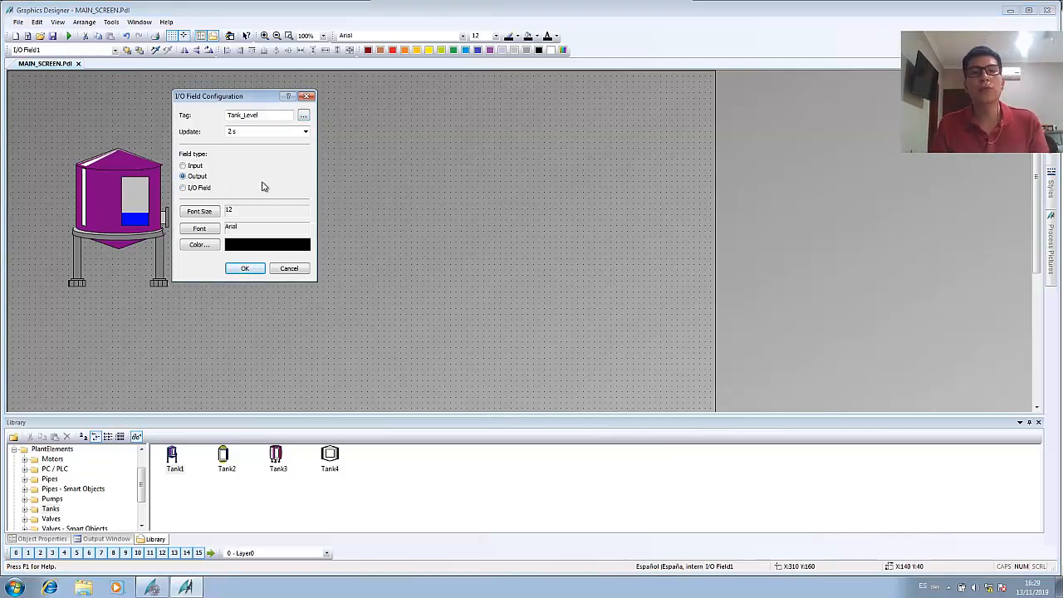
pyautogui.click(245, 271)
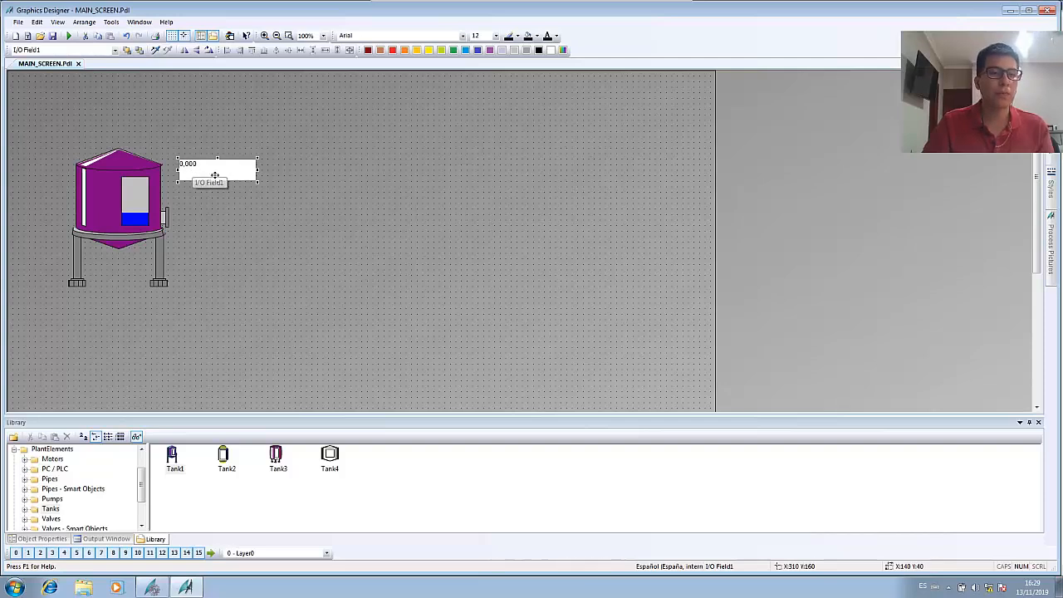
# Step: Open the I/O field's properties and look through its font, miscellaneous and flashing attributes for the text alignment settings
pyautogui.rightClick(207, 172)
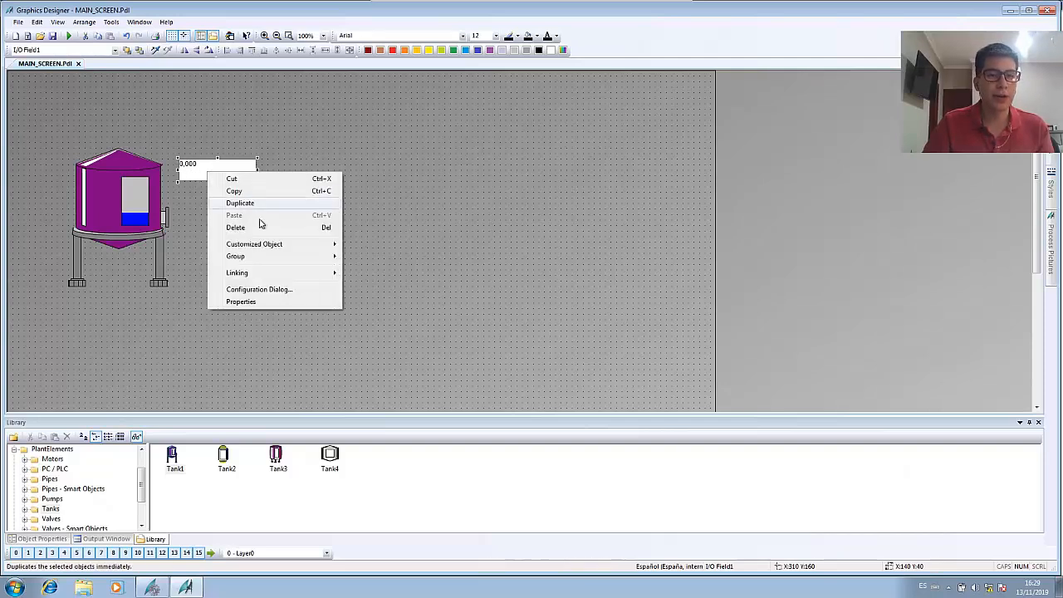
pyautogui.click(242, 303)
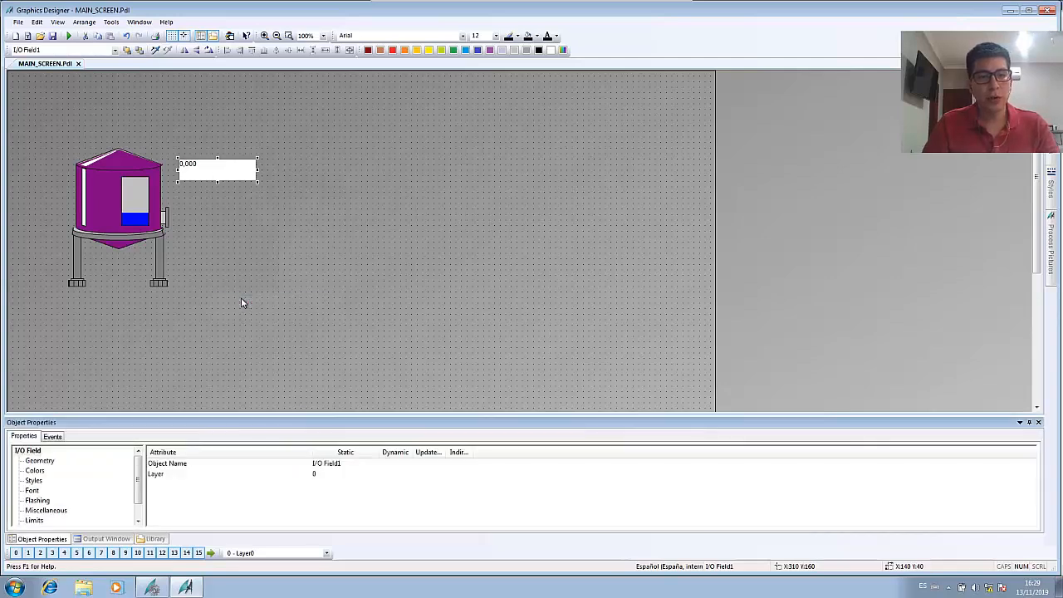
pyautogui.click(33, 491)
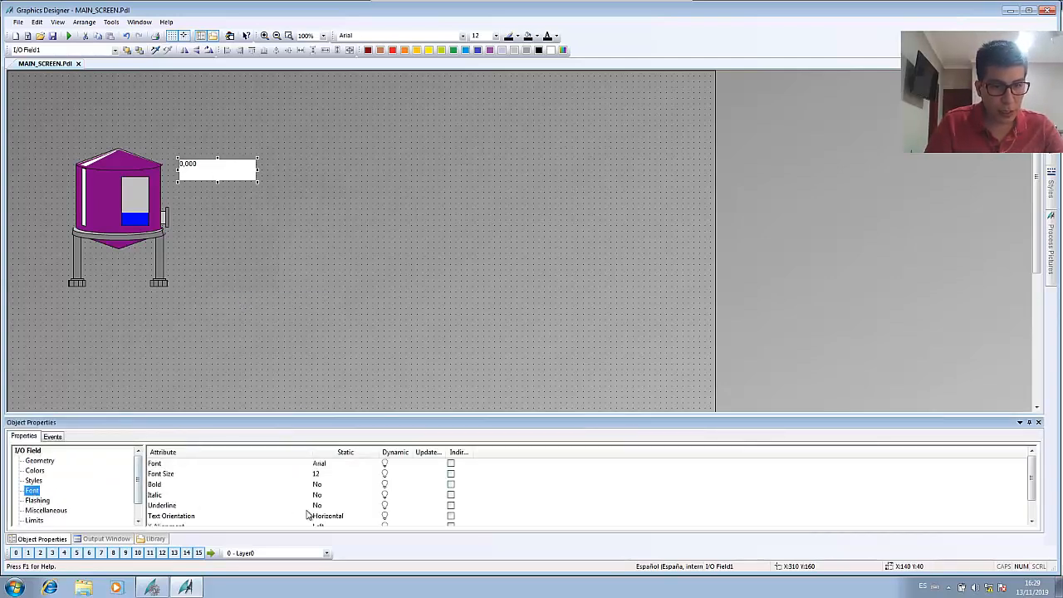
pyautogui.scroll(-1, 309, 515)
pyautogui.scroll(1, 320, 520)
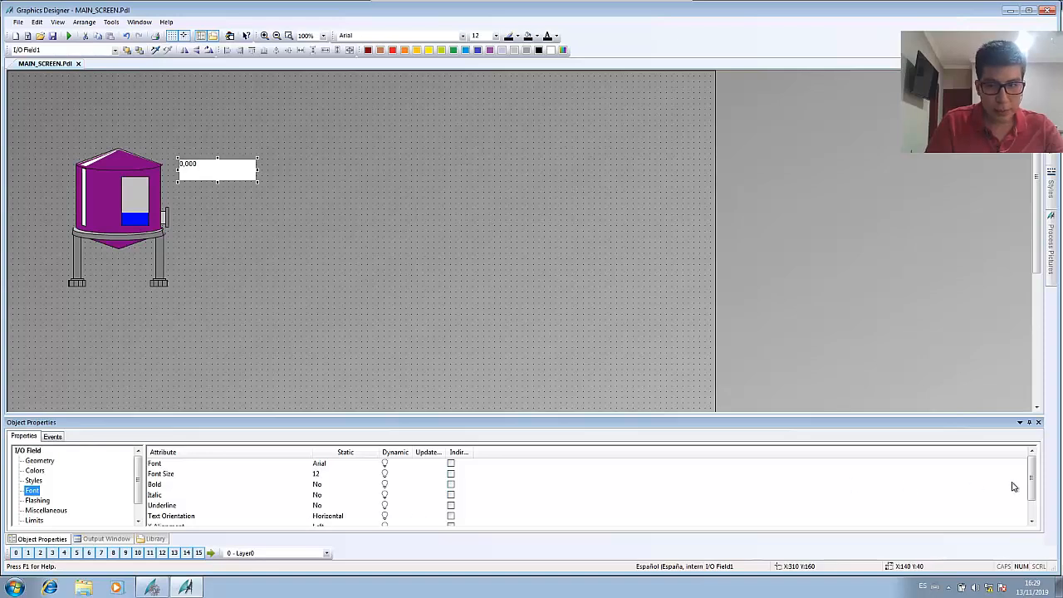
pyautogui.click(1031, 522)
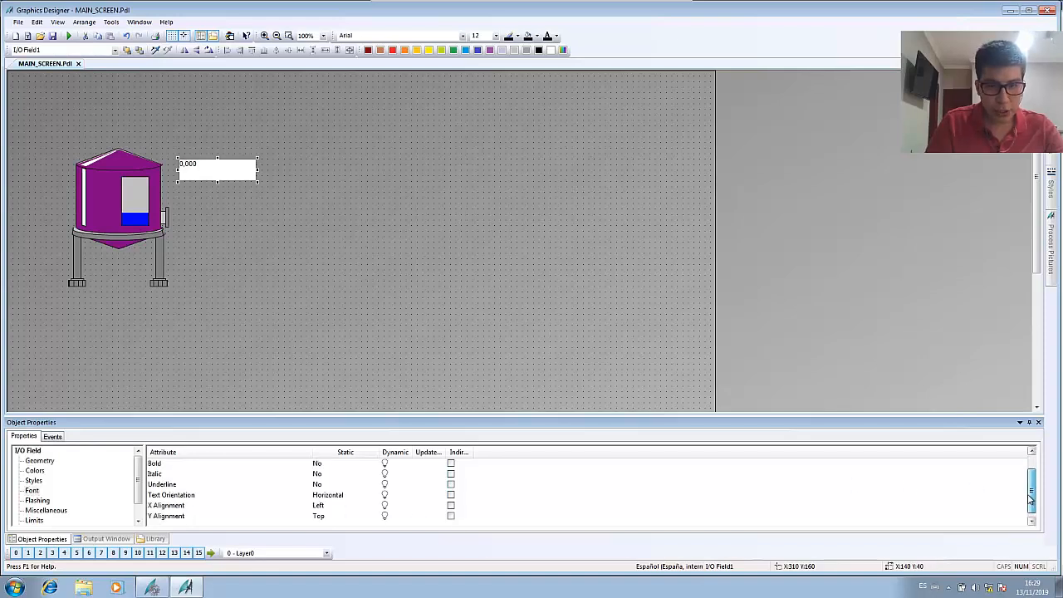
pyautogui.click(331, 499)
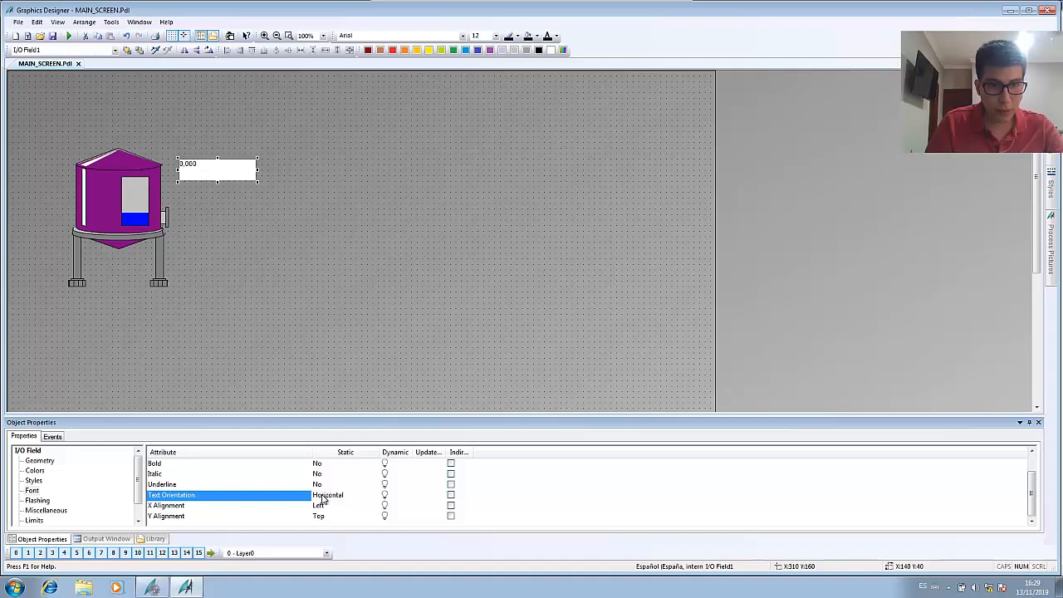
pyautogui.scroll(1, 304, 492)
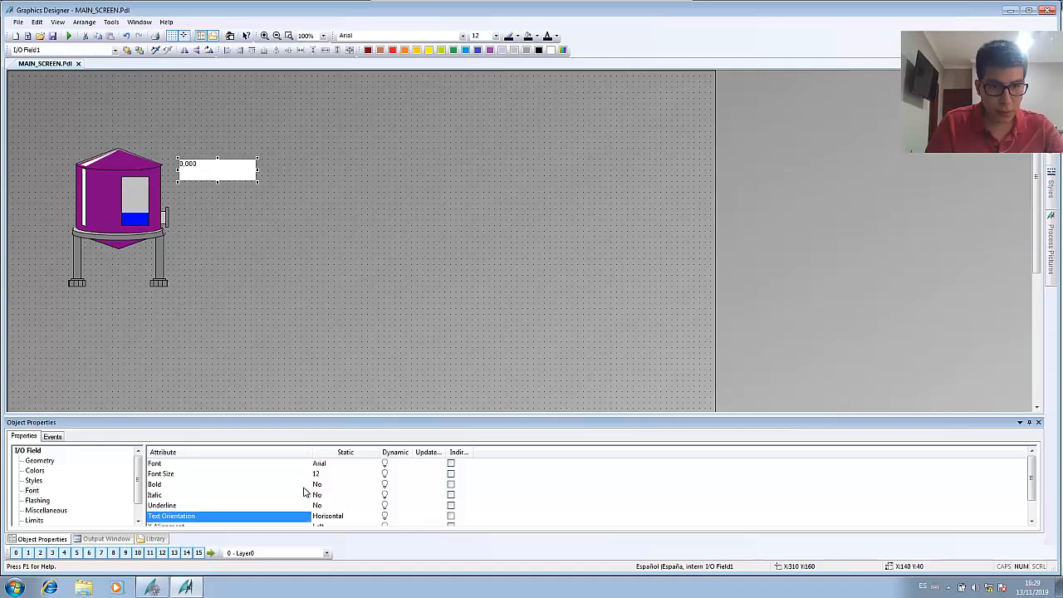
pyautogui.scroll(-1, 329, 486)
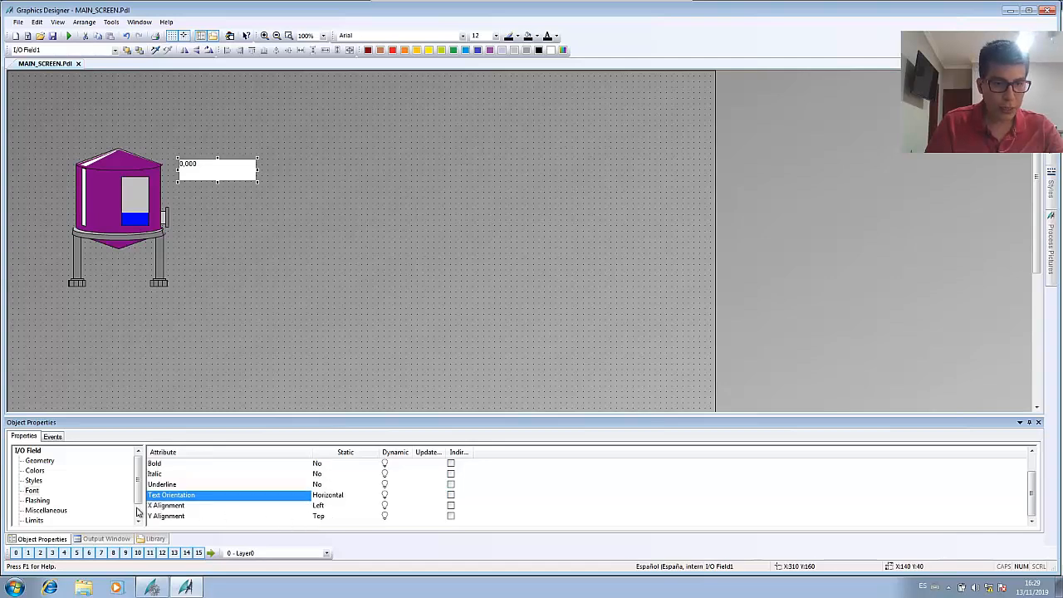
pyautogui.click(45, 512)
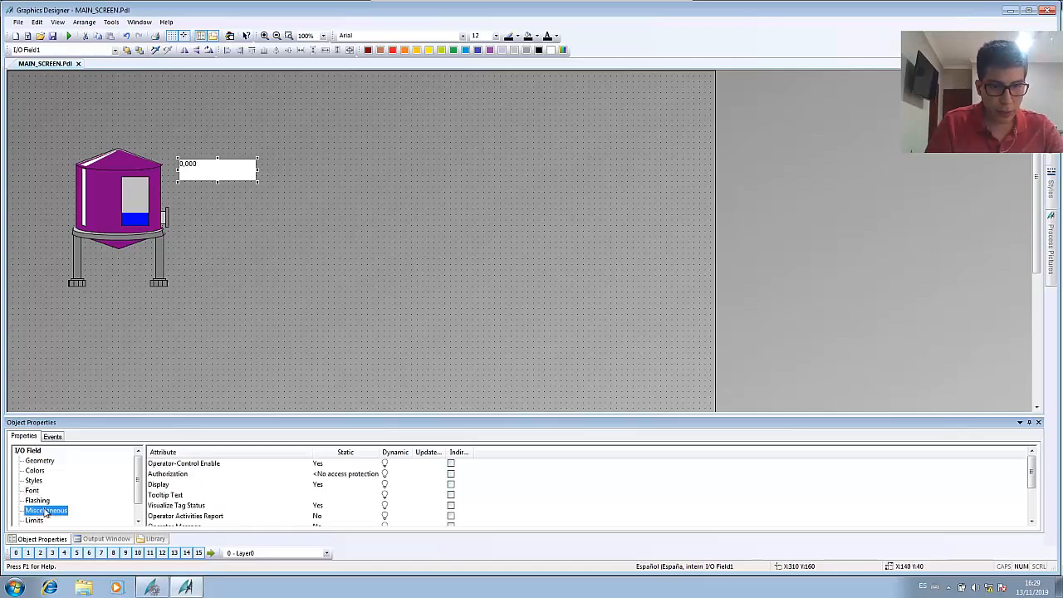
pyautogui.click(39, 502)
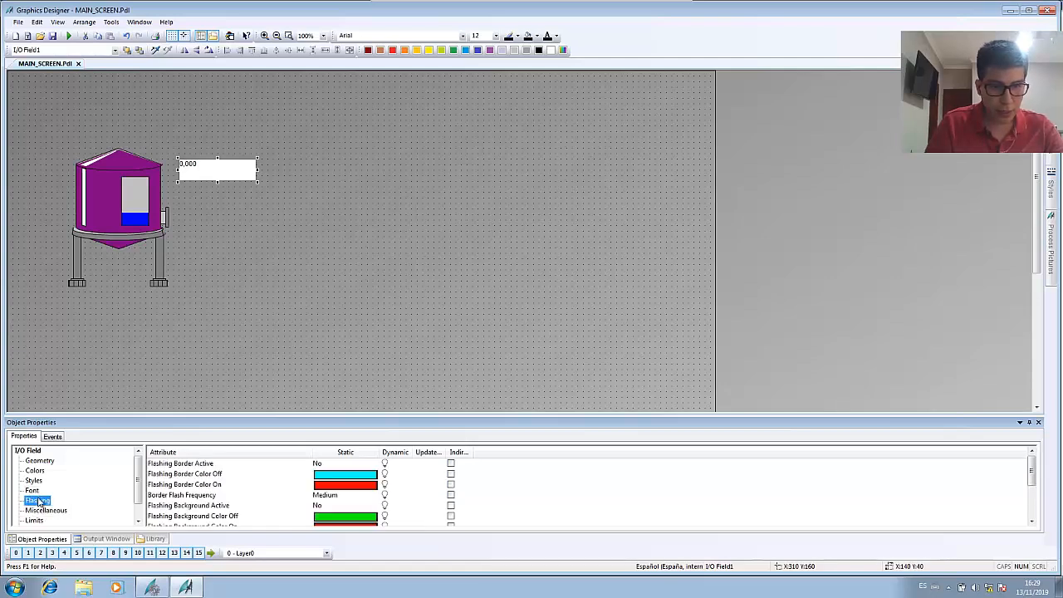
# Step: Set both the Y Alignment and X Alignment of the I/O field's text to Centered
pyautogui.click(33, 491)
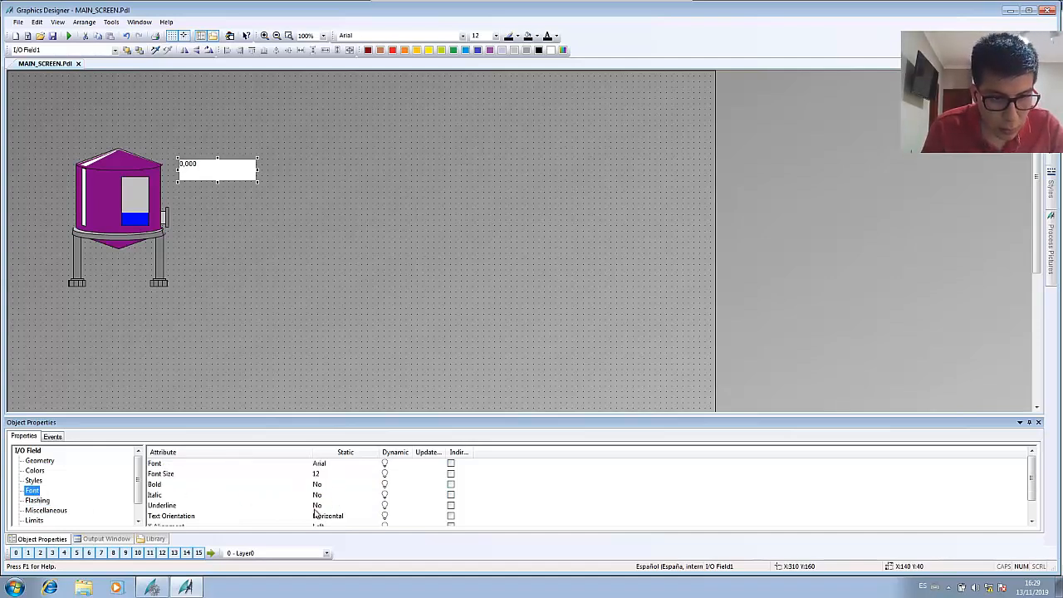
pyautogui.click(1031, 522)
pyautogui.click(1031, 523)
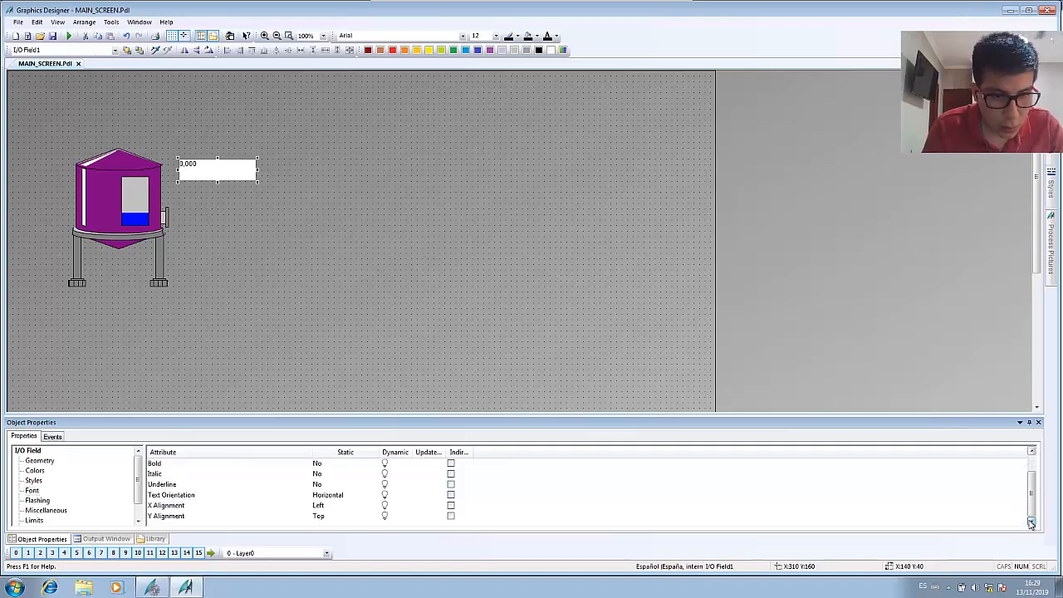
pyautogui.click(321, 515)
pyautogui.click(324, 516)
pyautogui.click(338, 538)
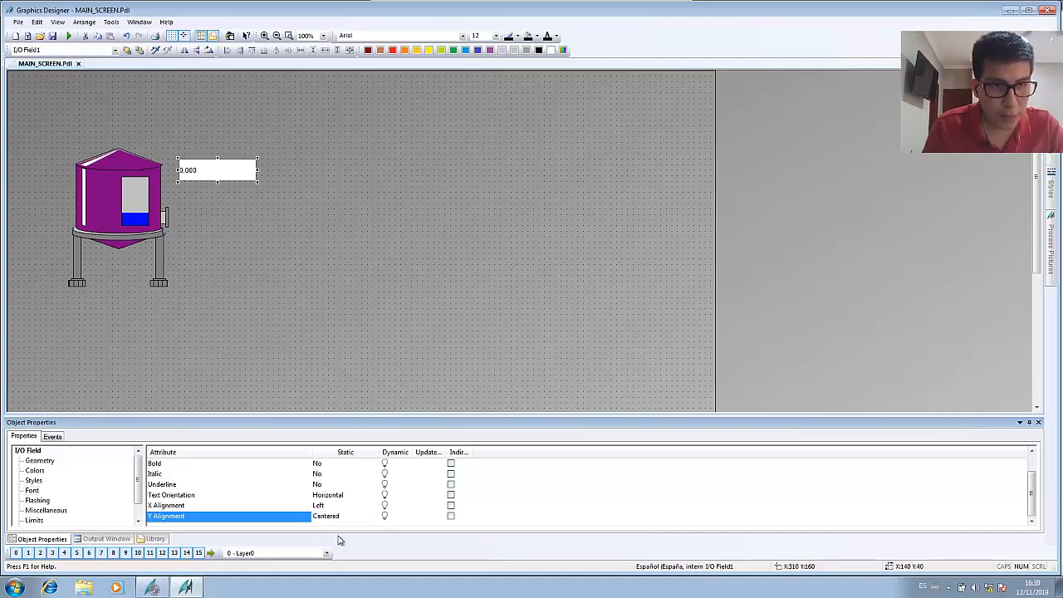
pyautogui.click(324, 506)
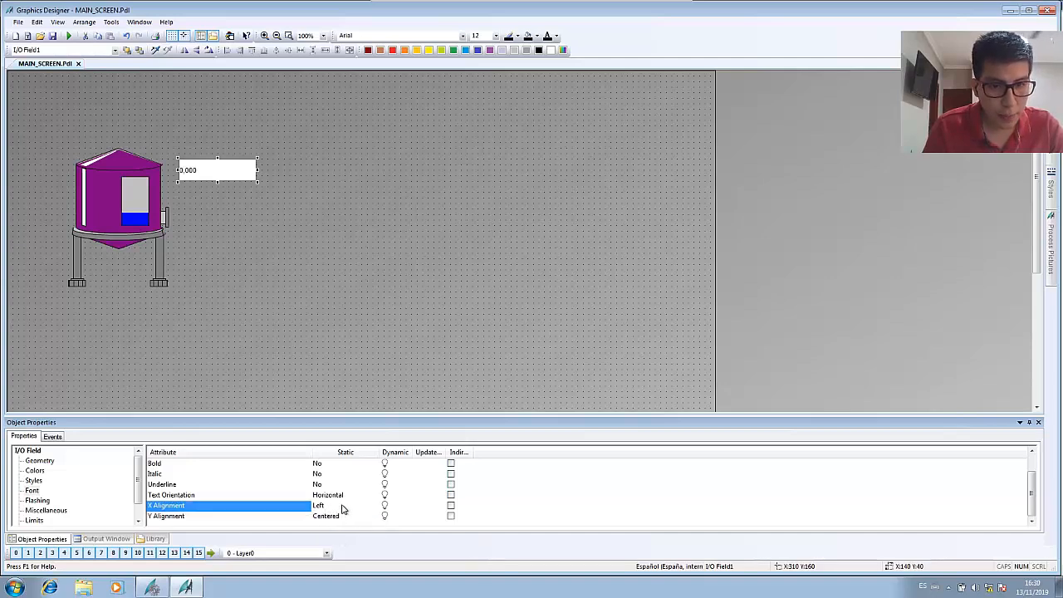
pyautogui.click(324, 507)
pyautogui.click(326, 507)
pyautogui.click(331, 528)
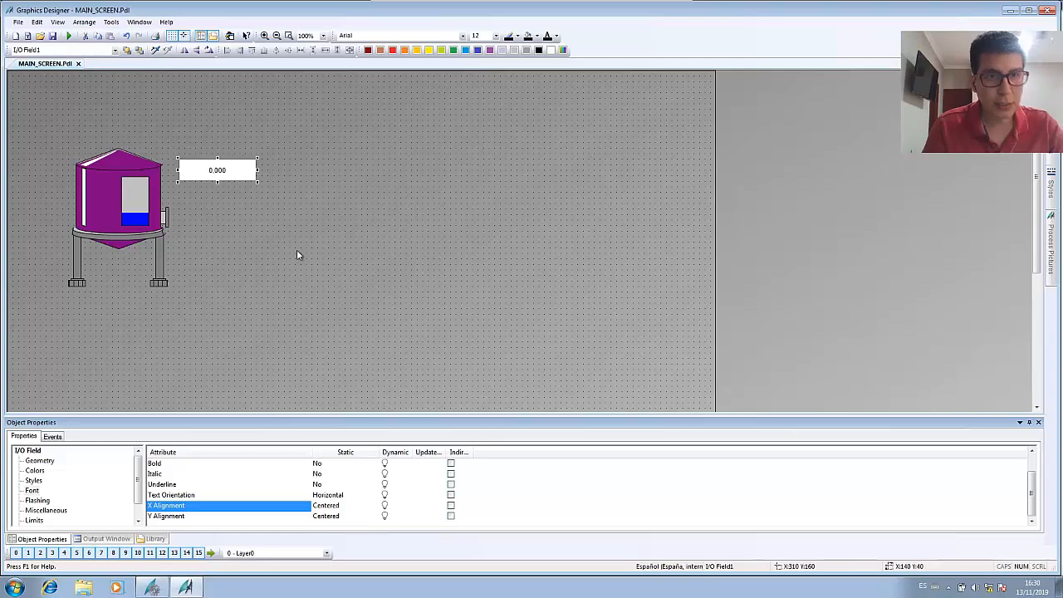
pyautogui.click(228, 188)
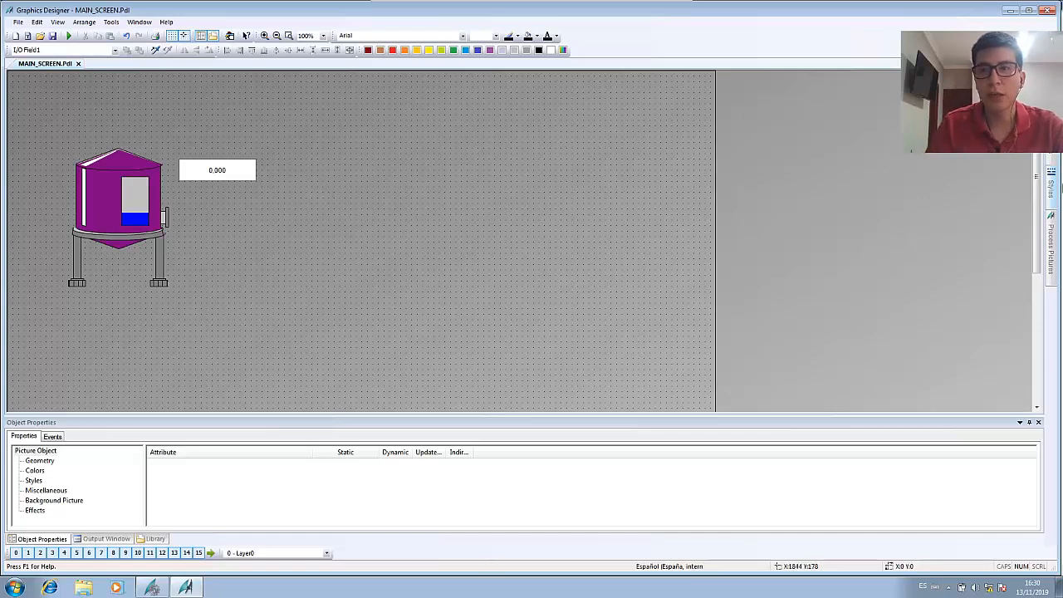
# Step: Draw a static text of about 250 by 60 above the tank at about X 140, Y 70, and enter TANK LEVEL
pyautogui.moveTo(1051, 124)
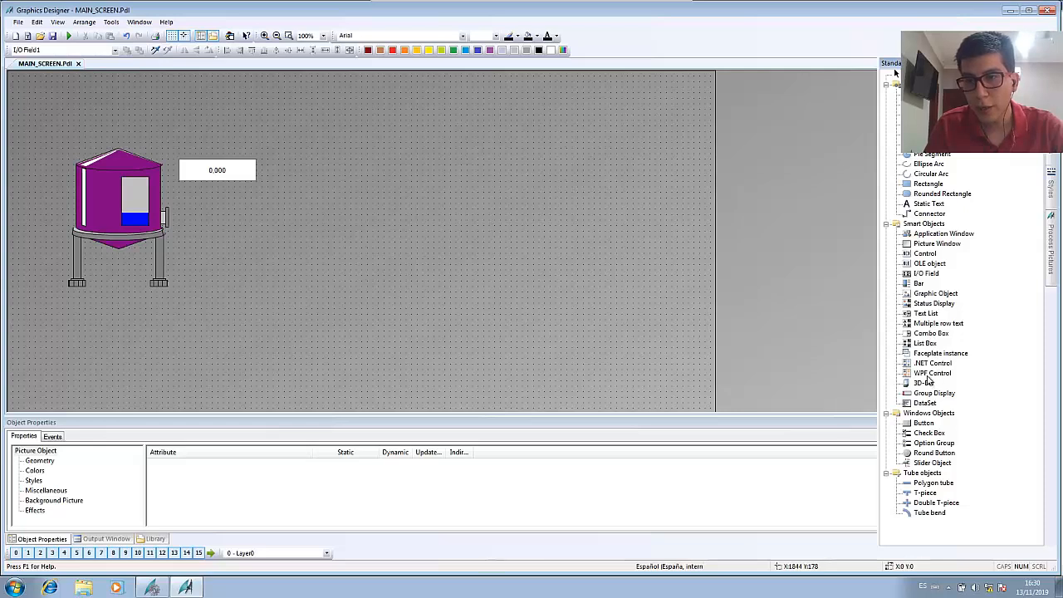
pyautogui.click(928, 204)
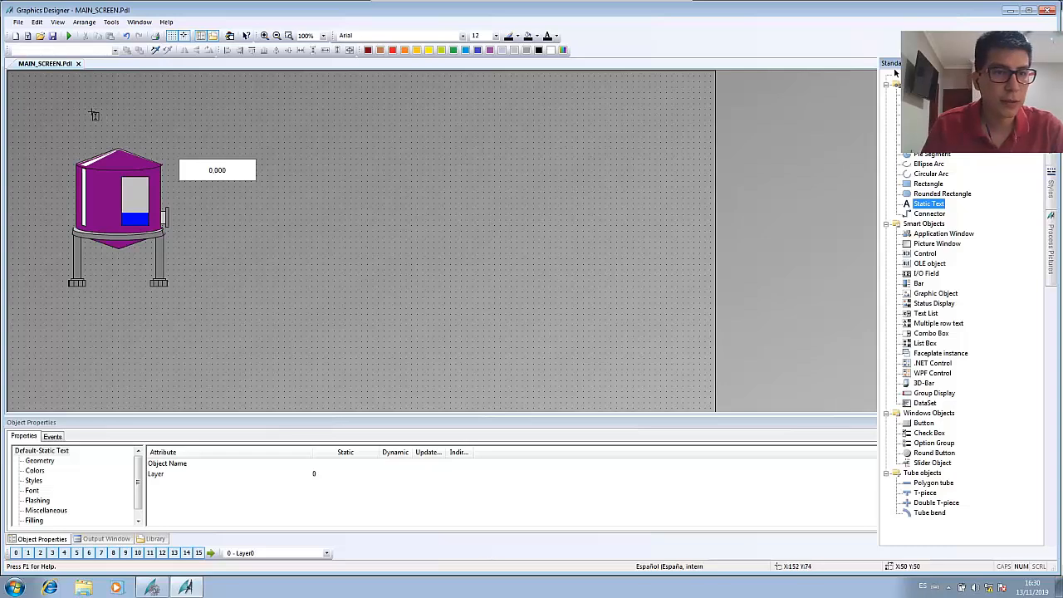
pyautogui.moveTo(94, 115); pyautogui.dragTo(222, 143)
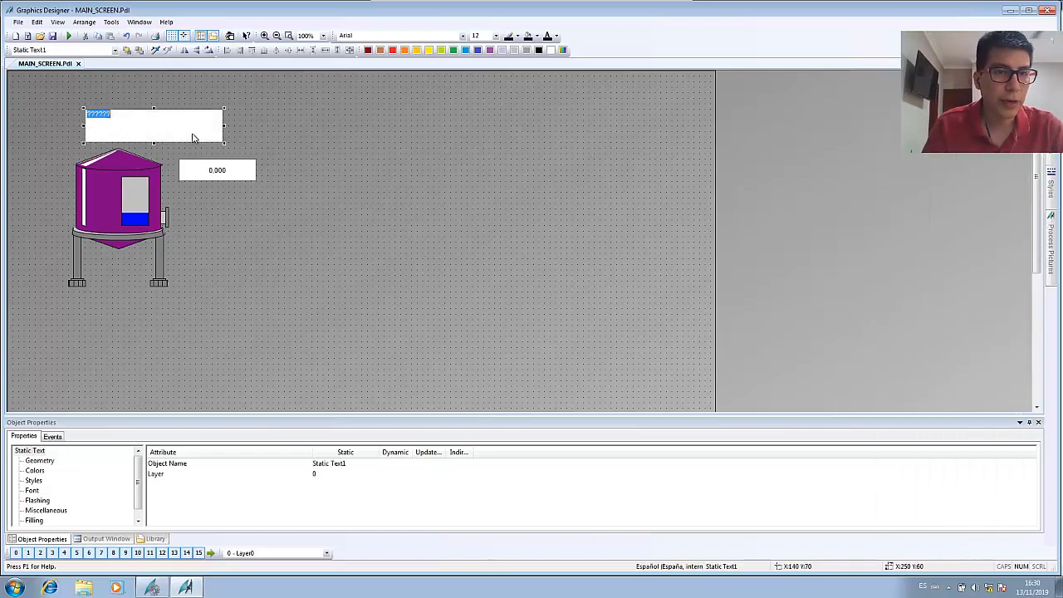
pyautogui.write('T')
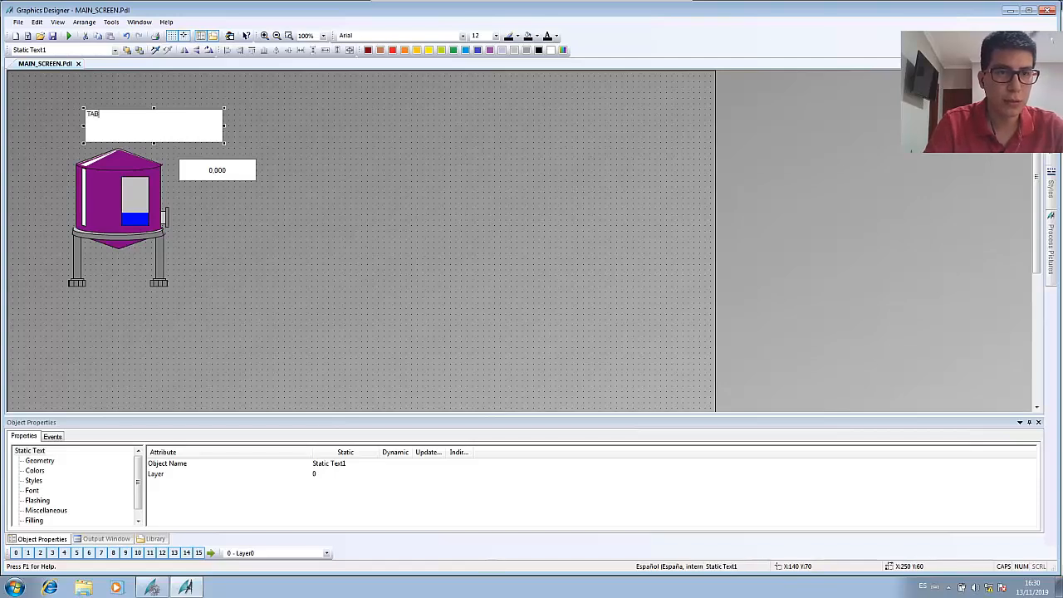
pyautogui.write('ANK L')
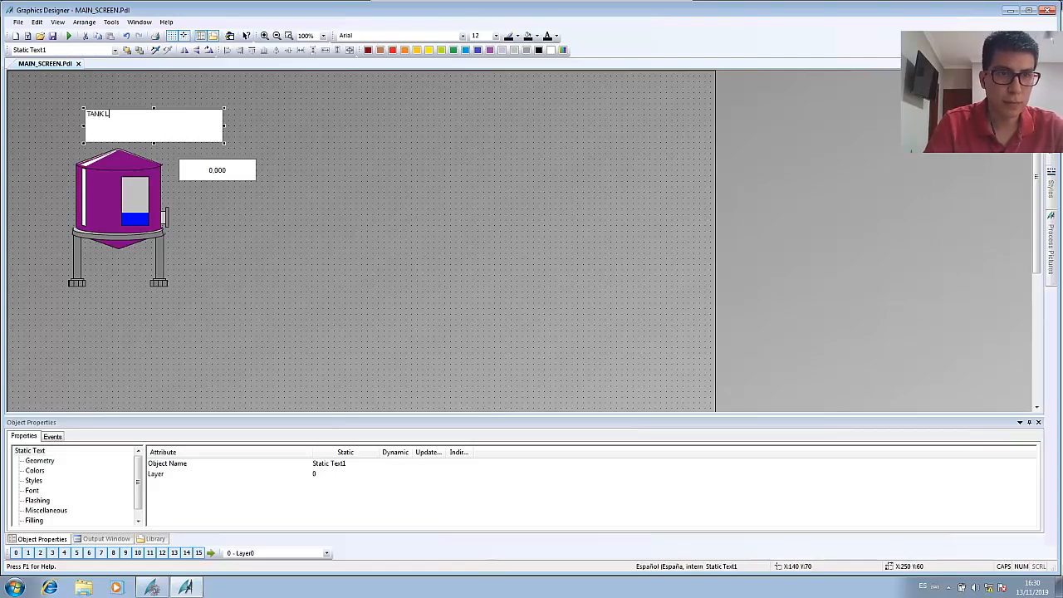
pyautogui.write('EVEL')
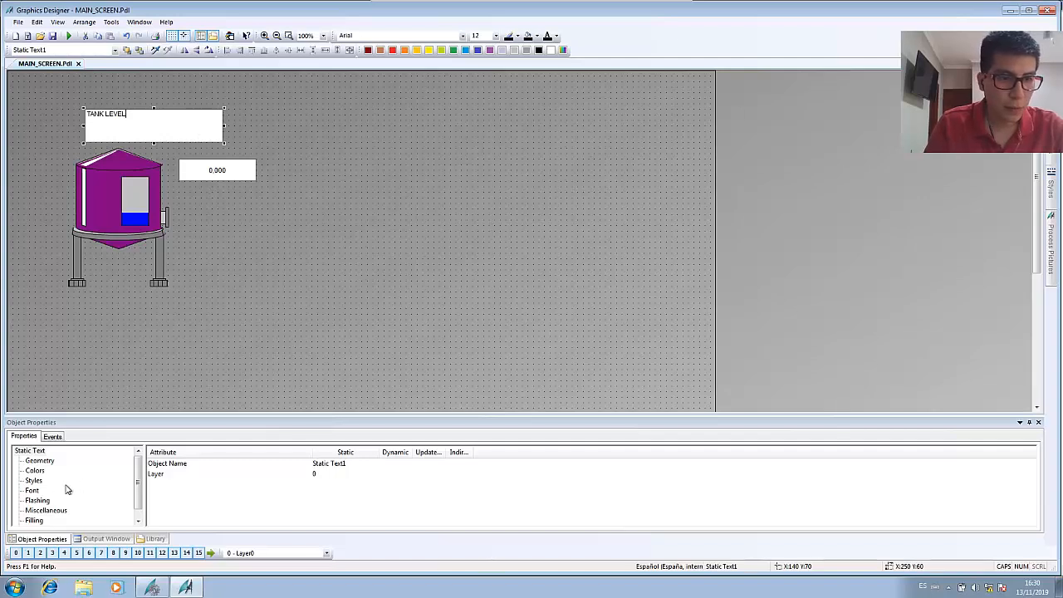
# Step: Set the static text's X Alignment and Y Alignment to Centered in its font properties
pyautogui.click(34, 491)
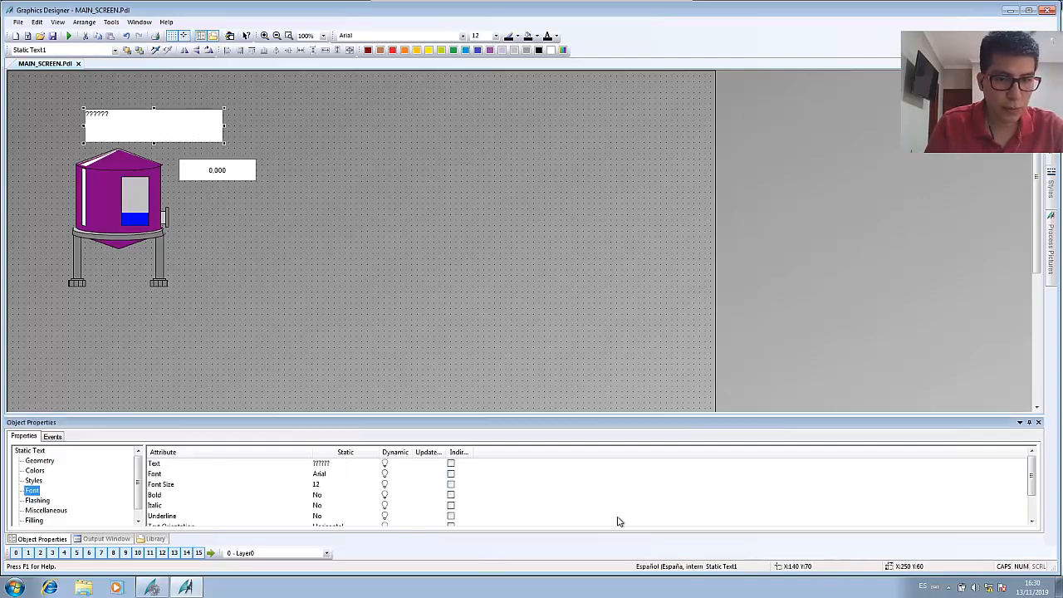
pyautogui.click(1031, 524)
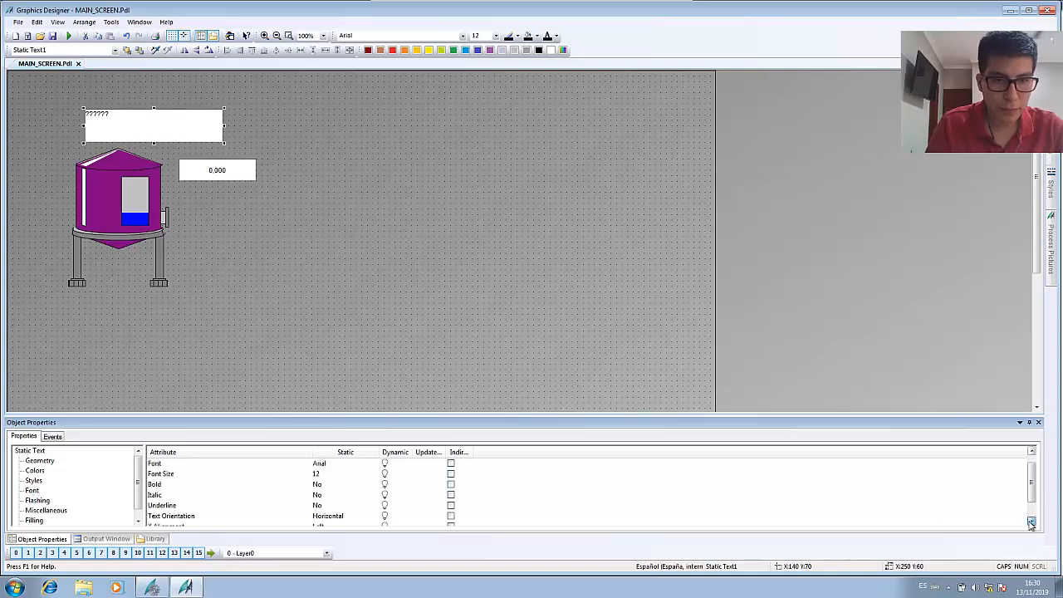
pyautogui.click(1031, 524)
pyautogui.click(1031, 524)
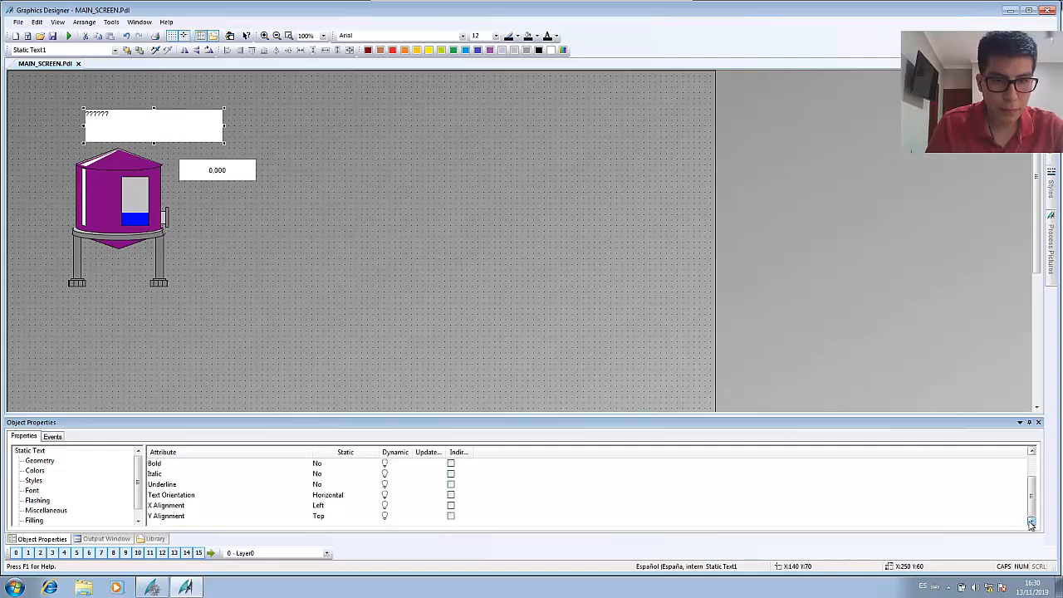
pyautogui.click(335, 497)
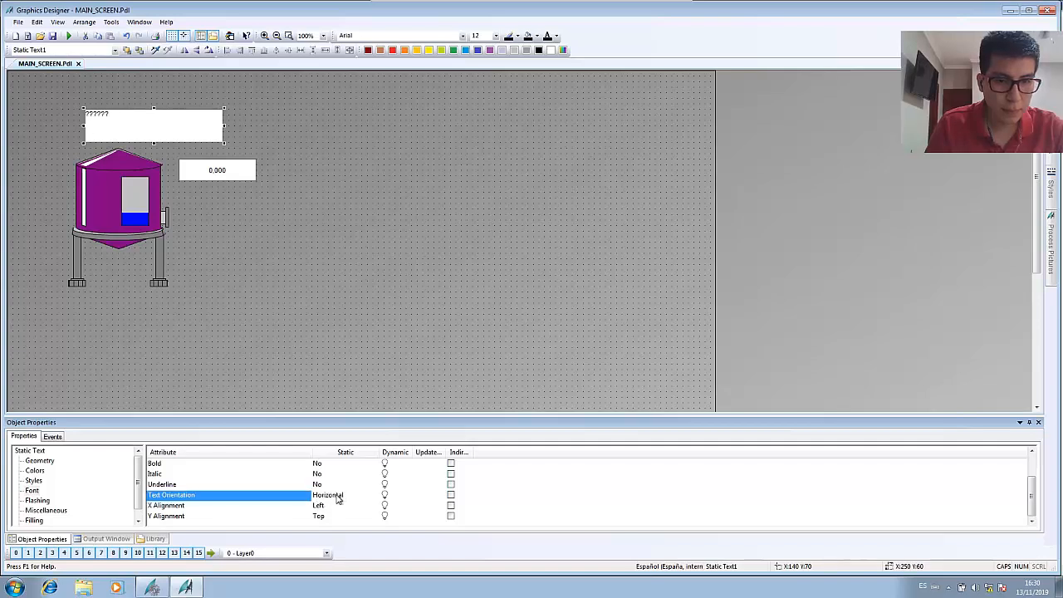
pyautogui.click(324, 507)
pyautogui.click(330, 506)
pyautogui.click(328, 526)
pyautogui.click(330, 517)
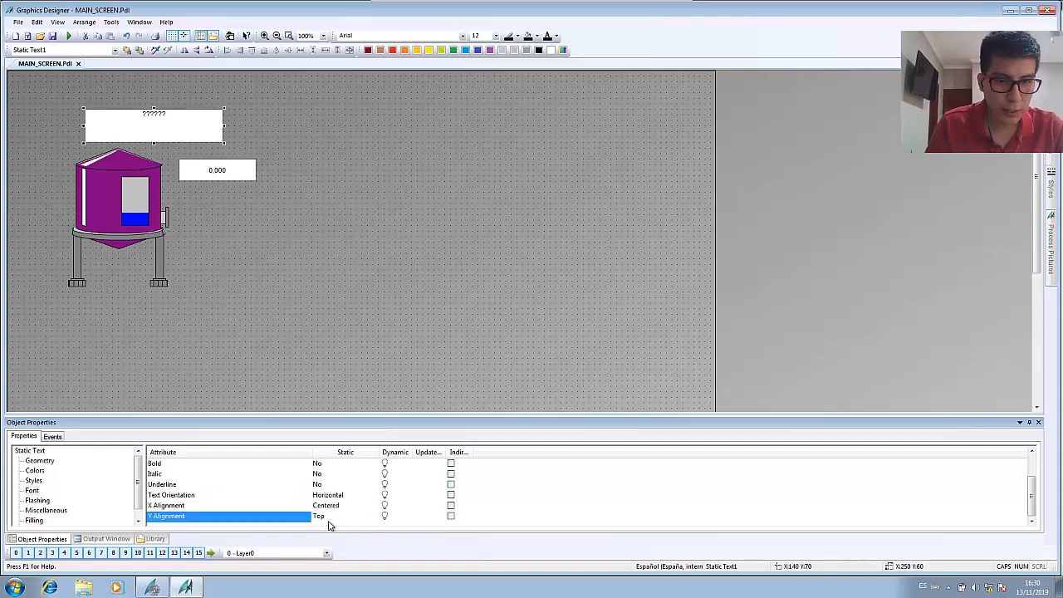
pyautogui.click(329, 517)
pyautogui.click(329, 522)
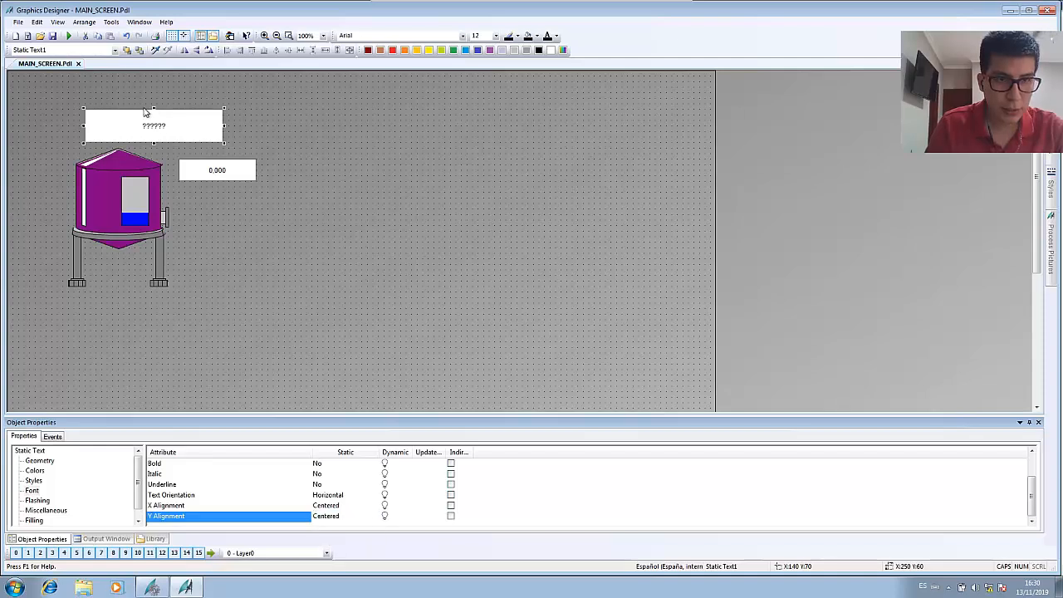
# Step: Replace the placeholder in the static text above the tank with TANK LEVEL and deselect it
pyautogui.doubleClick(171, 133)
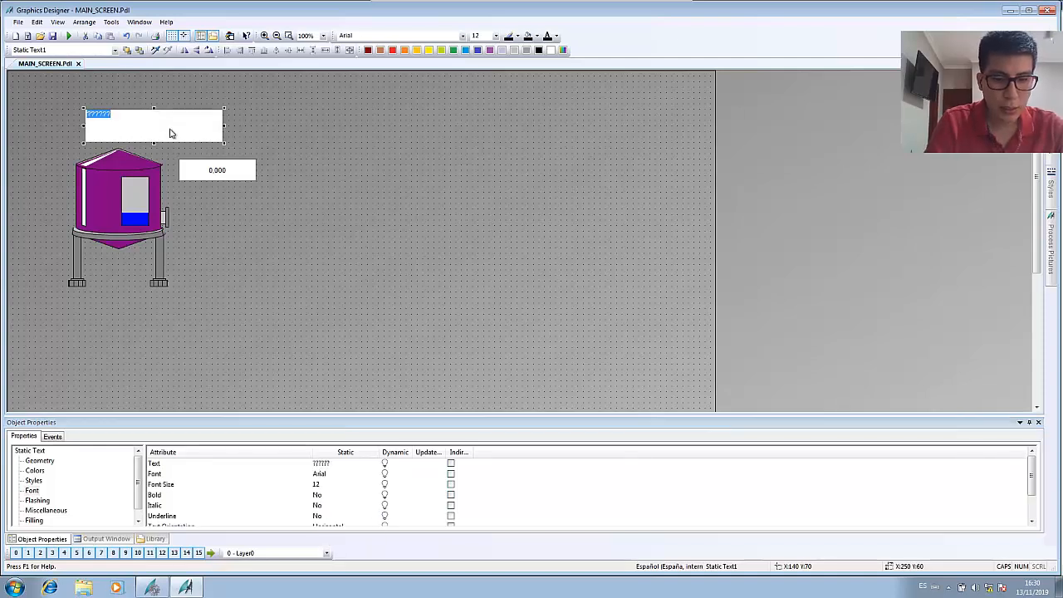
pyautogui.write('TABK')
pyautogui.press('BackSpace')
pyautogui.press('BackSpace')
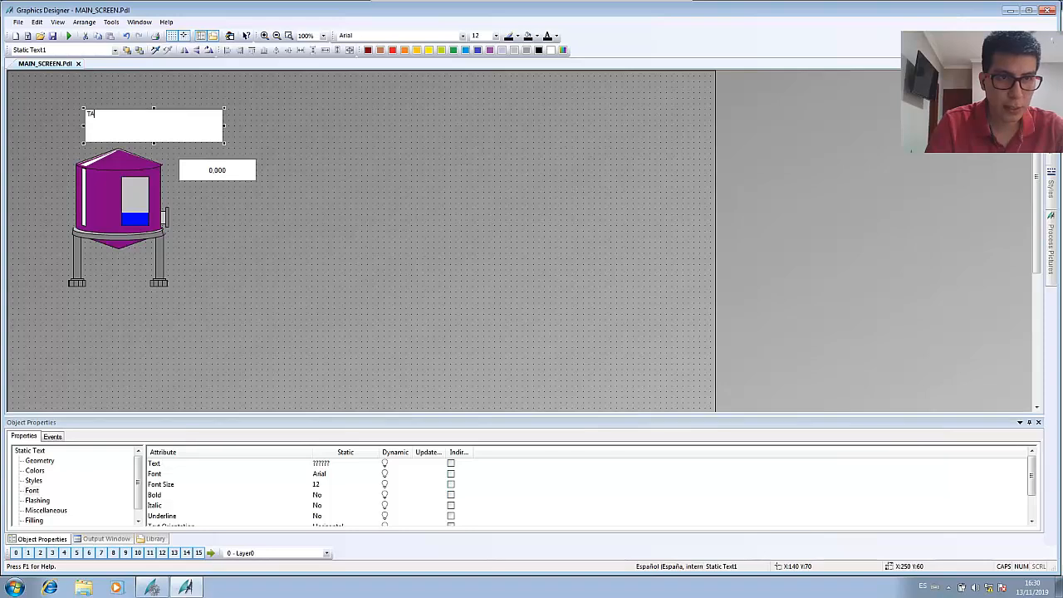
pyautogui.write('NK LASVE')
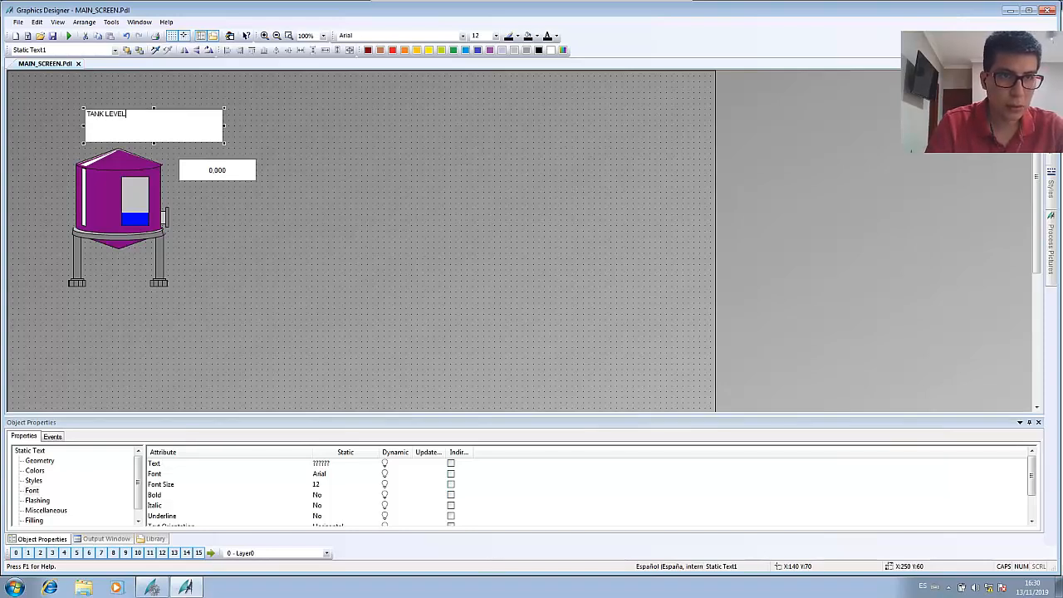
pyautogui.click(166, 125)
pyautogui.click(492, 256)
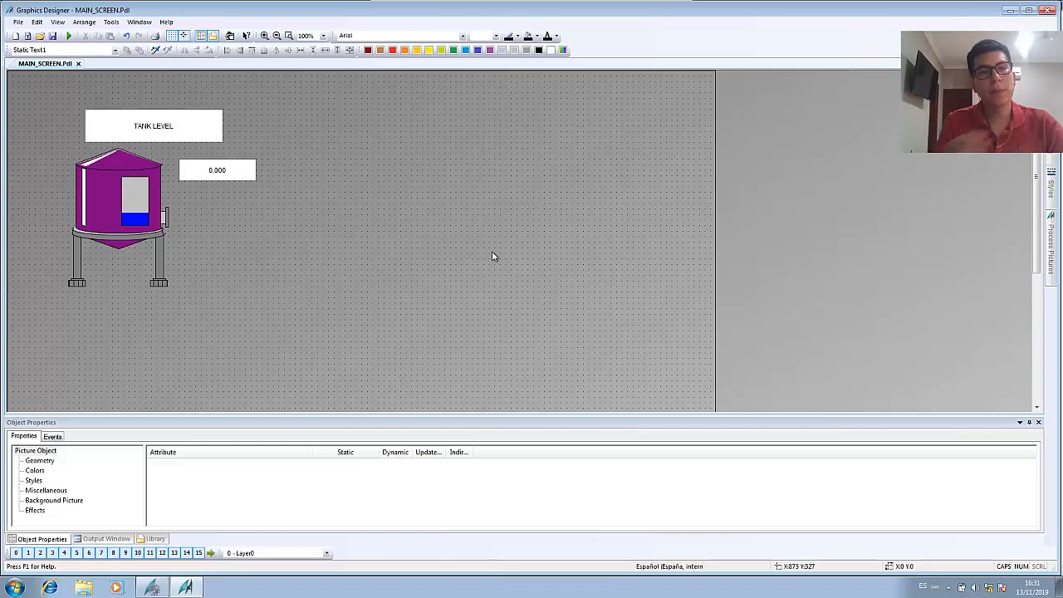
# Step: Link the Process attribute in the tank symbol's tag assignment dynamically to the Tank_Level tag and deselect the tank
pyautogui.click(116, 183)
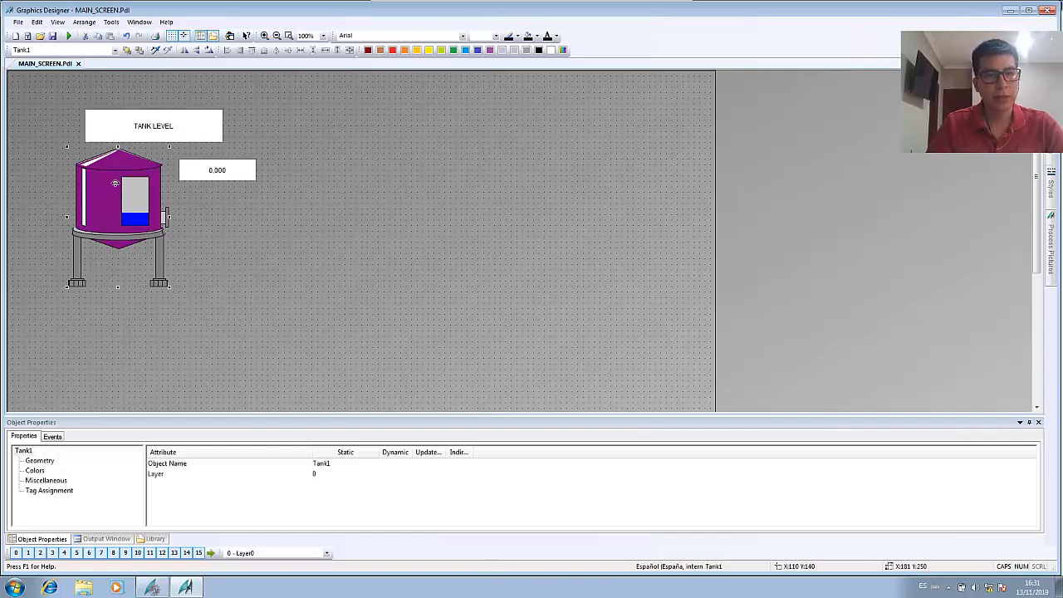
pyautogui.click(40, 461)
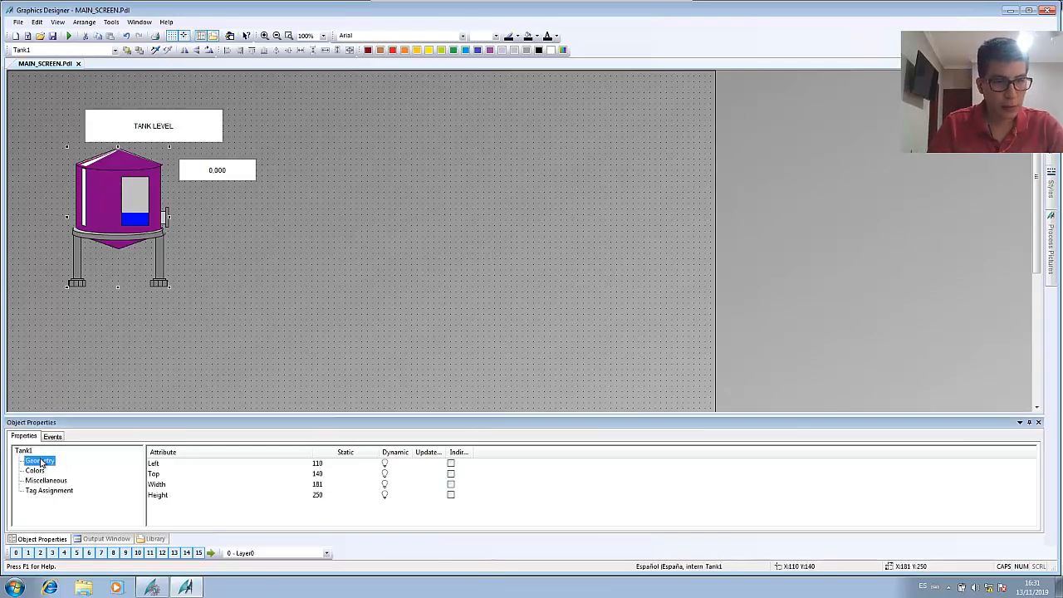
pyautogui.click(42, 471)
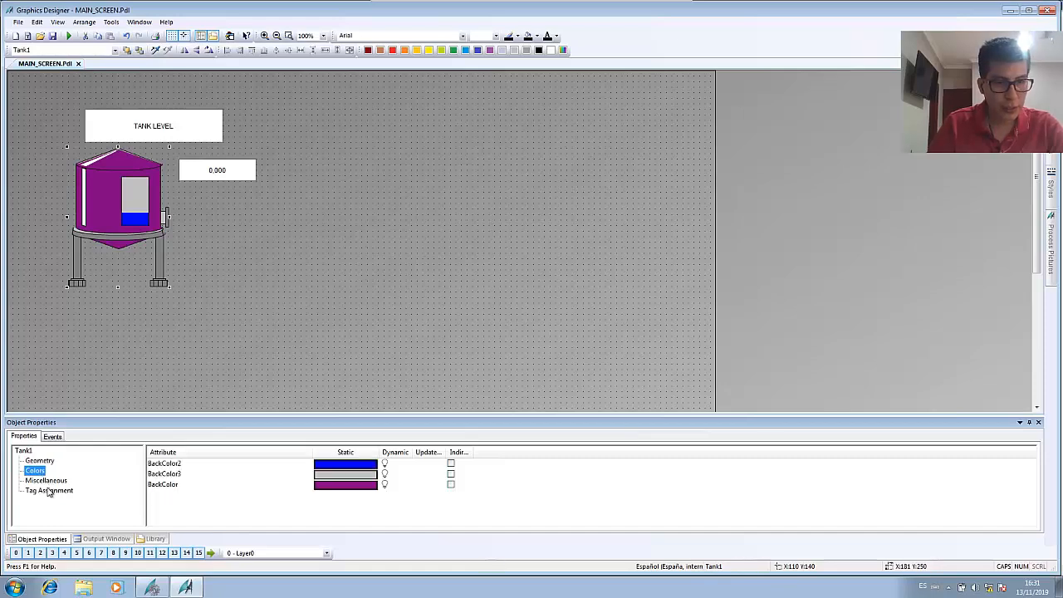
pyautogui.click(47, 491)
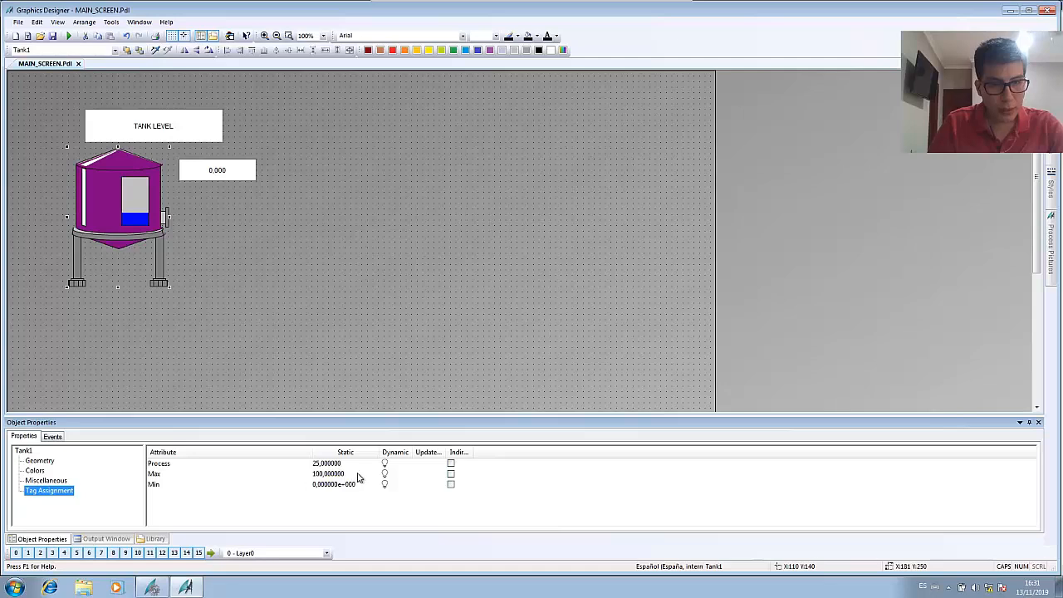
pyautogui.doubleClick(329, 465)
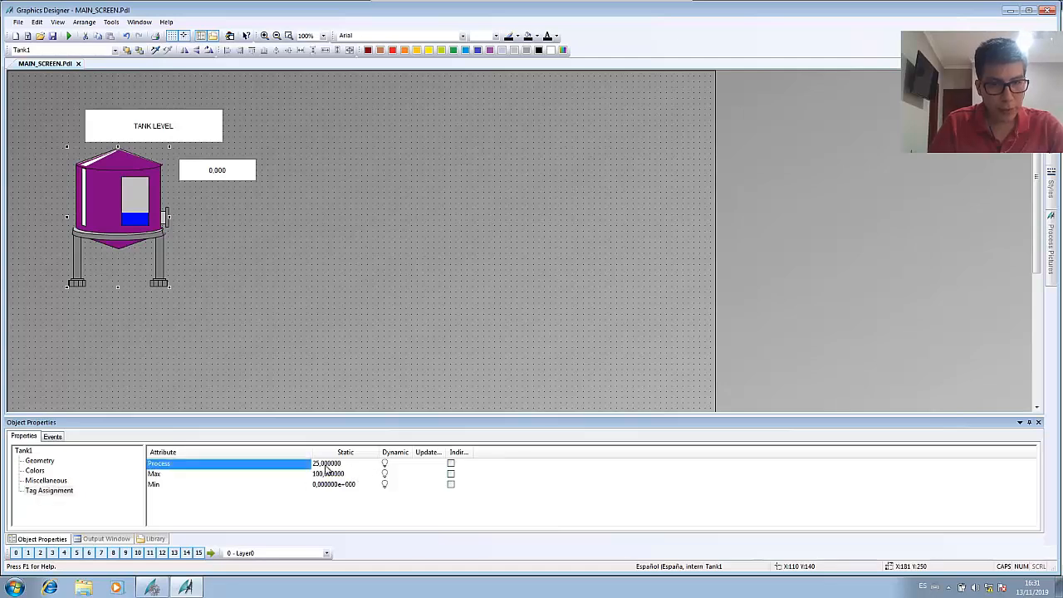
pyautogui.click(403, 467)
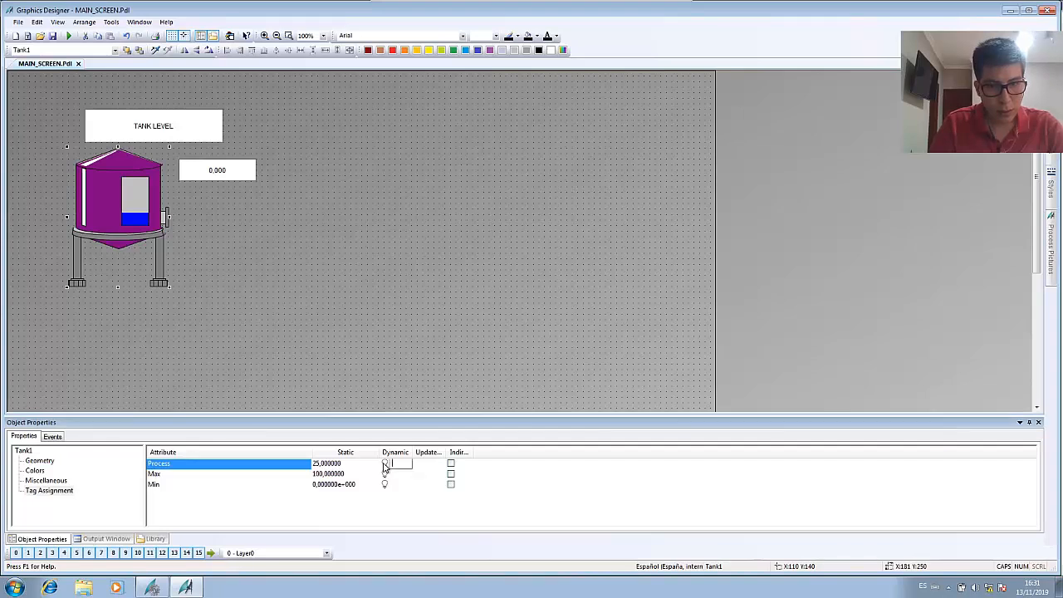
pyautogui.rightClick(385, 465)
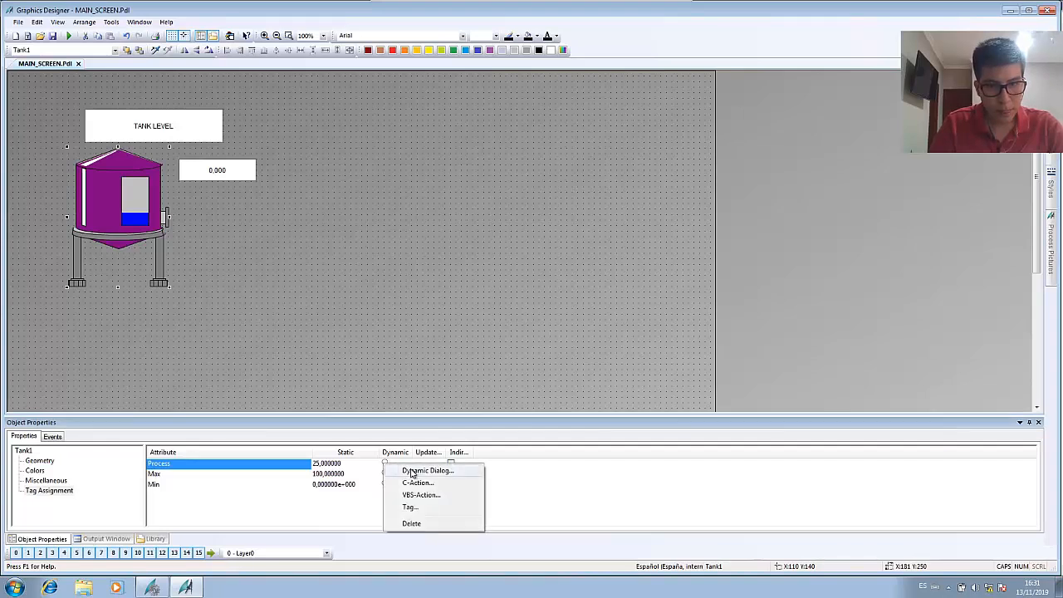
pyautogui.click(418, 507)
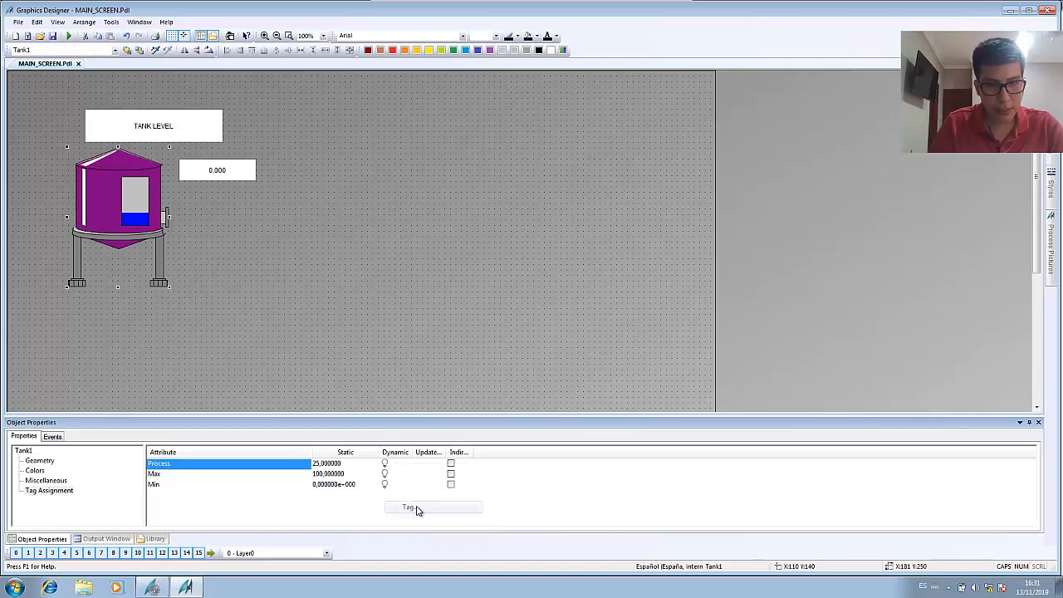
pyautogui.click(534, 225)
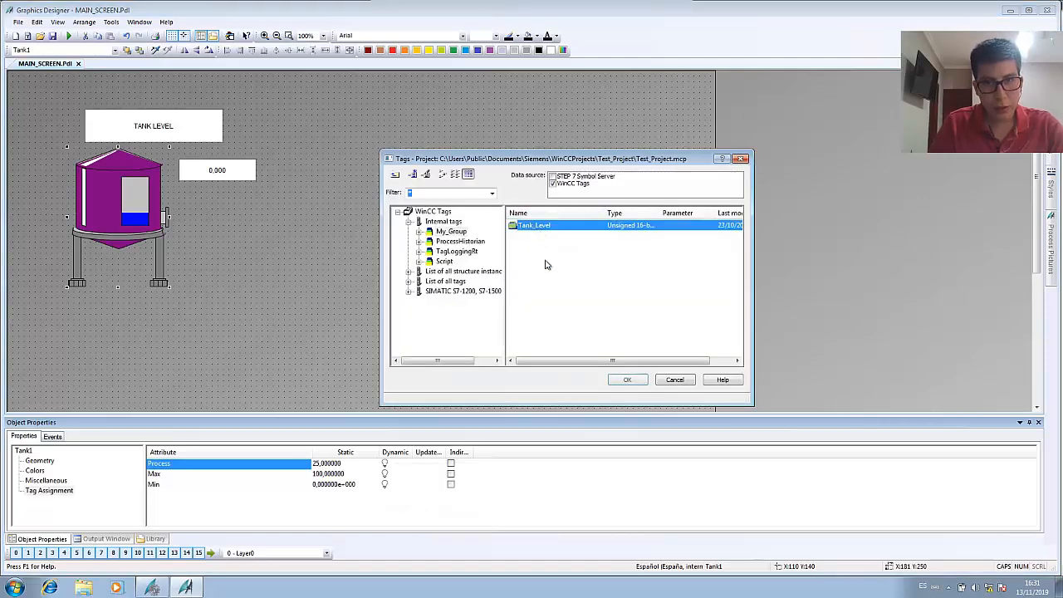
pyautogui.click(627, 381)
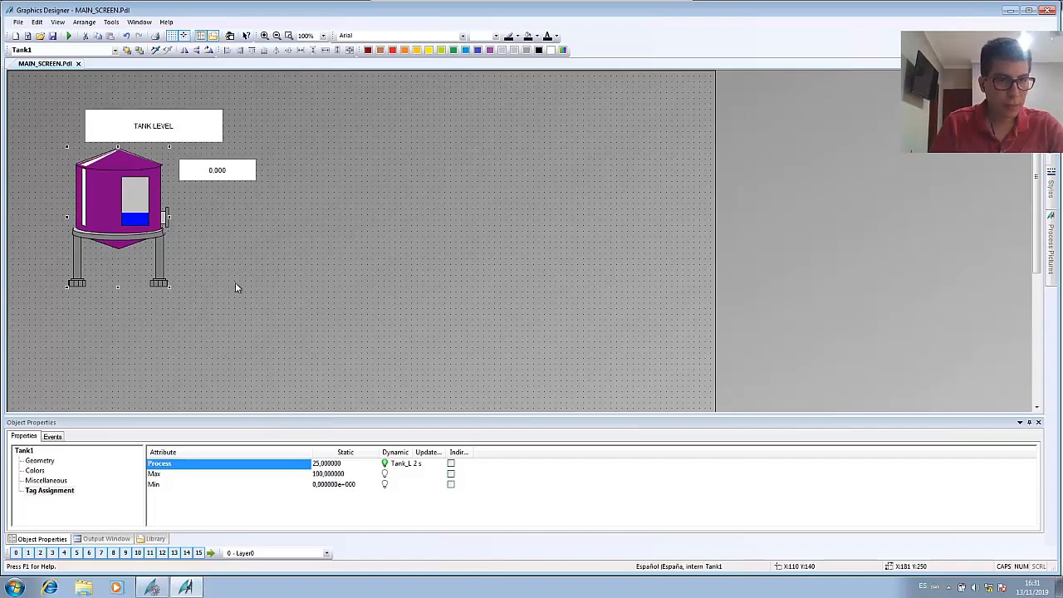
pyautogui.click(254, 265)
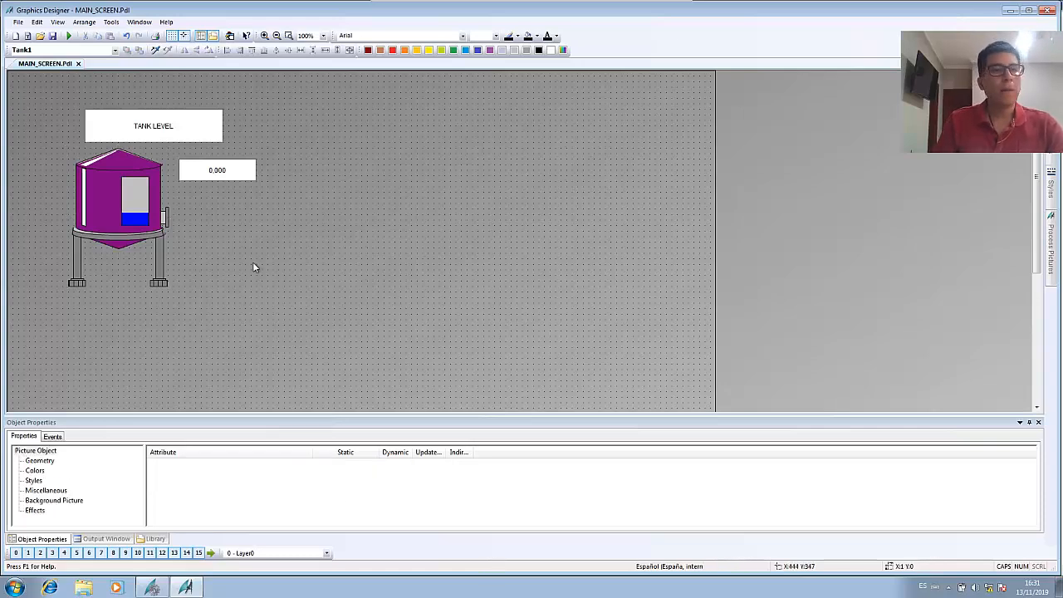